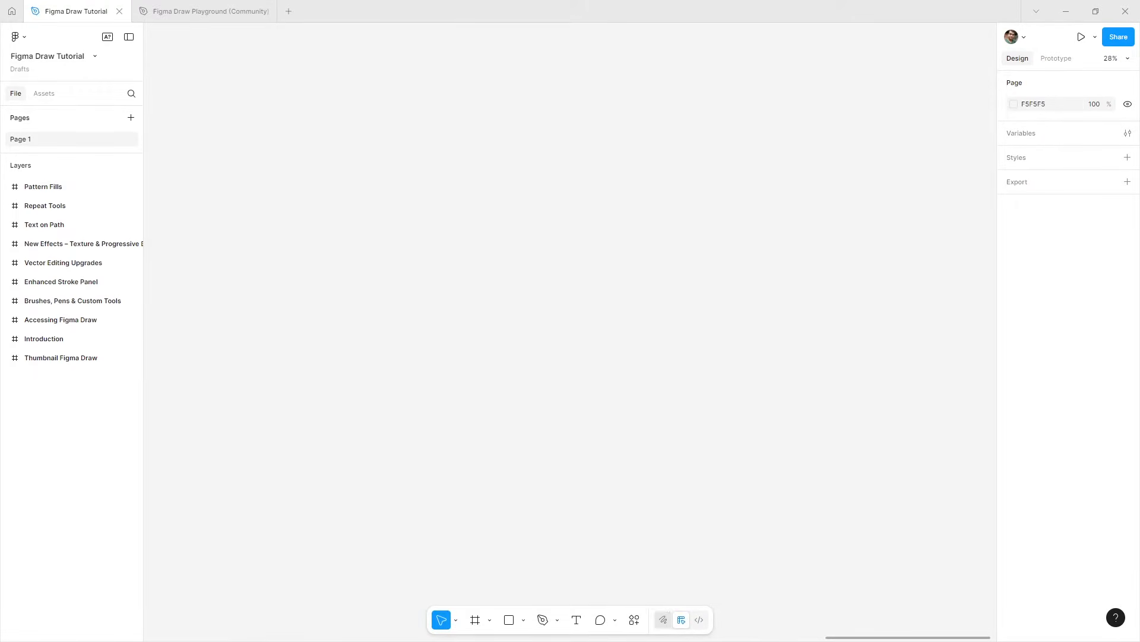
- Switch to Draw mode and set the Brush tool to size 62 with a red colour
{"action": "left_click", "coordinate": [664, 619]}
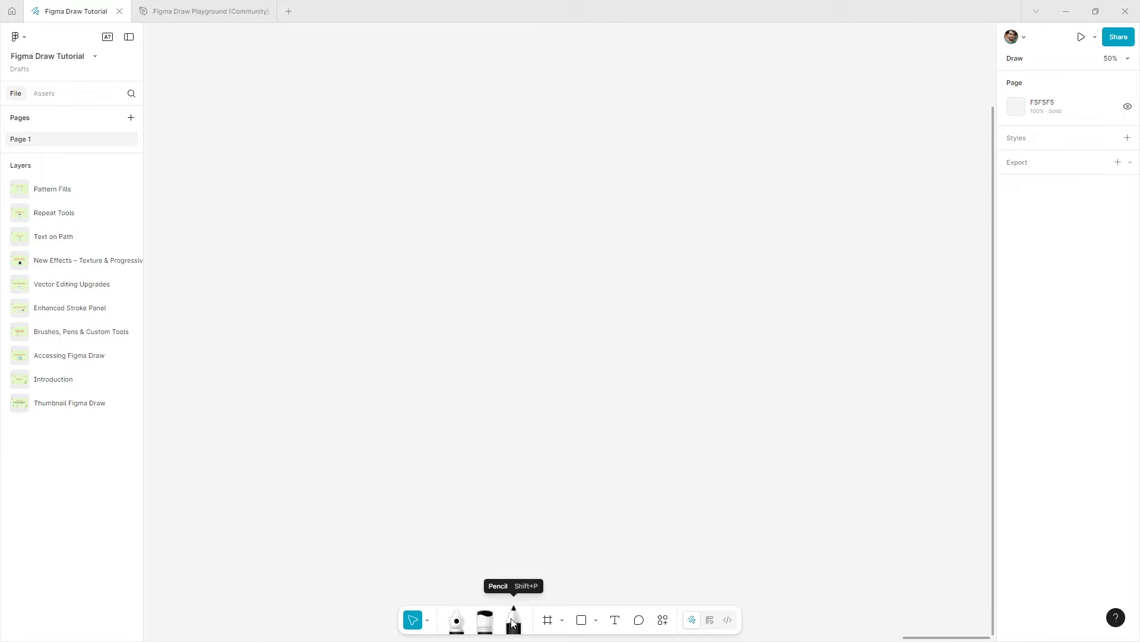
{"action": "left_click", "coordinate": [484, 621]}
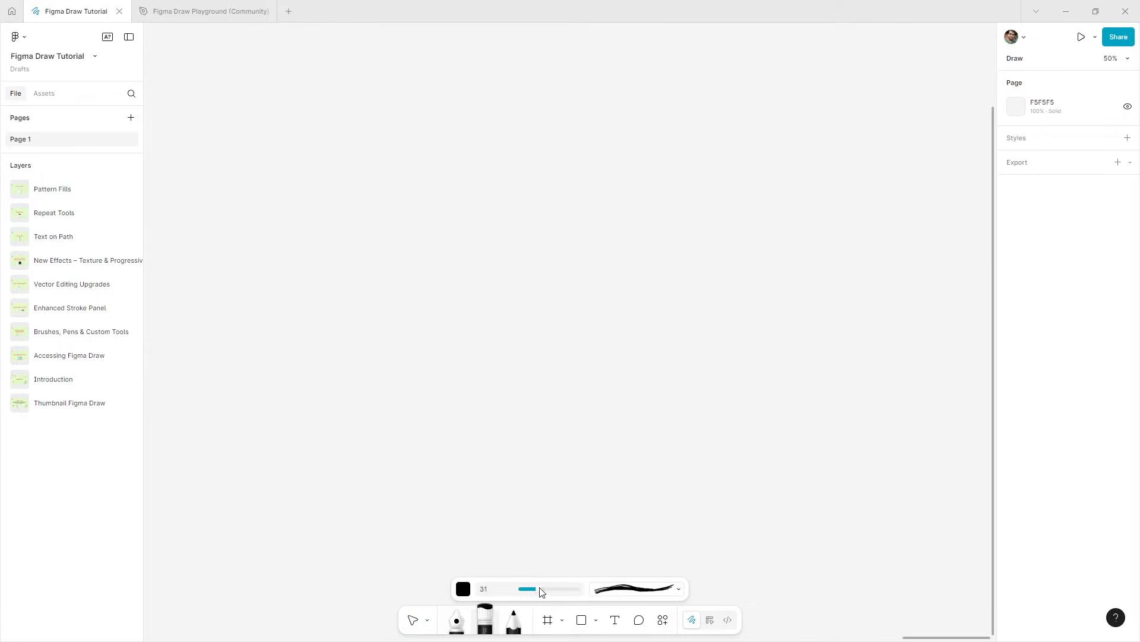
{"action": "left_click_drag", "start_coordinate": [549, 588], "coordinate": [551, 588]}
{"action": "left_click", "coordinate": [463, 589]}
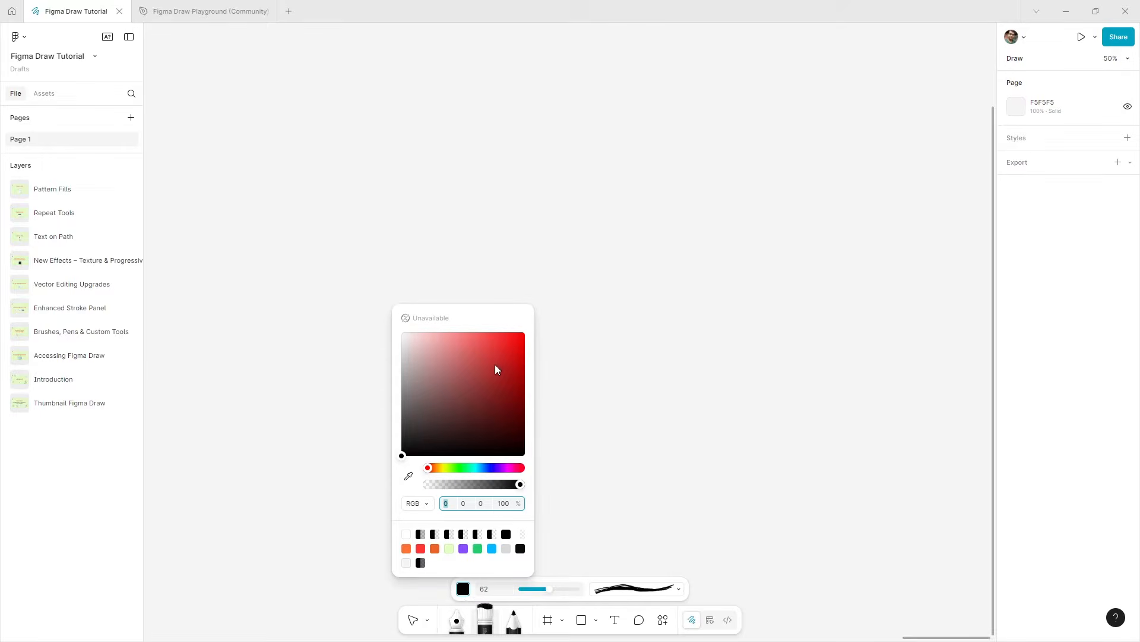
{"action": "left_click_drag", "start_coordinate": [496, 365], "coordinate": [517, 341]}
- Choose the Slasher brush and paint a freehand stroke on the empty canvas
{"action": "left_click", "coordinate": [634, 589]}
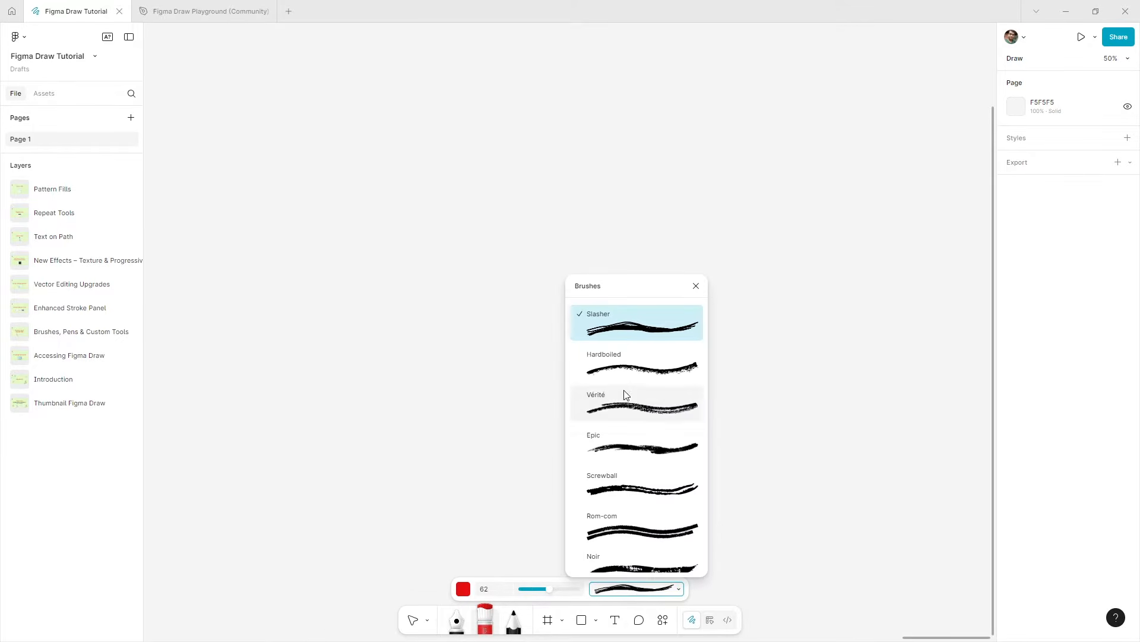
{"action": "left_click", "coordinate": [626, 333]}
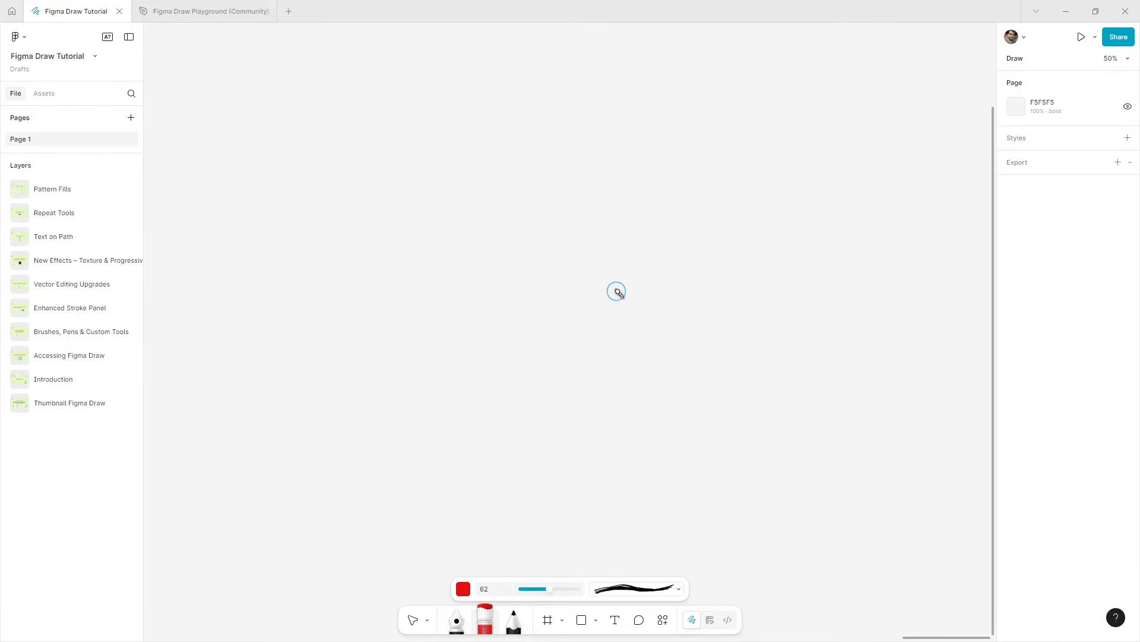
{"action": "mouse_move", "coordinate": [617, 283]}
{"action": "left_mouse_down"}
{"action": "mouse_move", "coordinate": [563, 268]}
{"action": "mouse_move", "coordinate": [560, 322]}
{"action": "mouse_move", "coordinate": [618, 368]}
{"action": "mouse_move", "coordinate": [622, 431]}
{"action": "mouse_move", "coordinate": [547, 400]}
{"action": "left_mouse_up"}
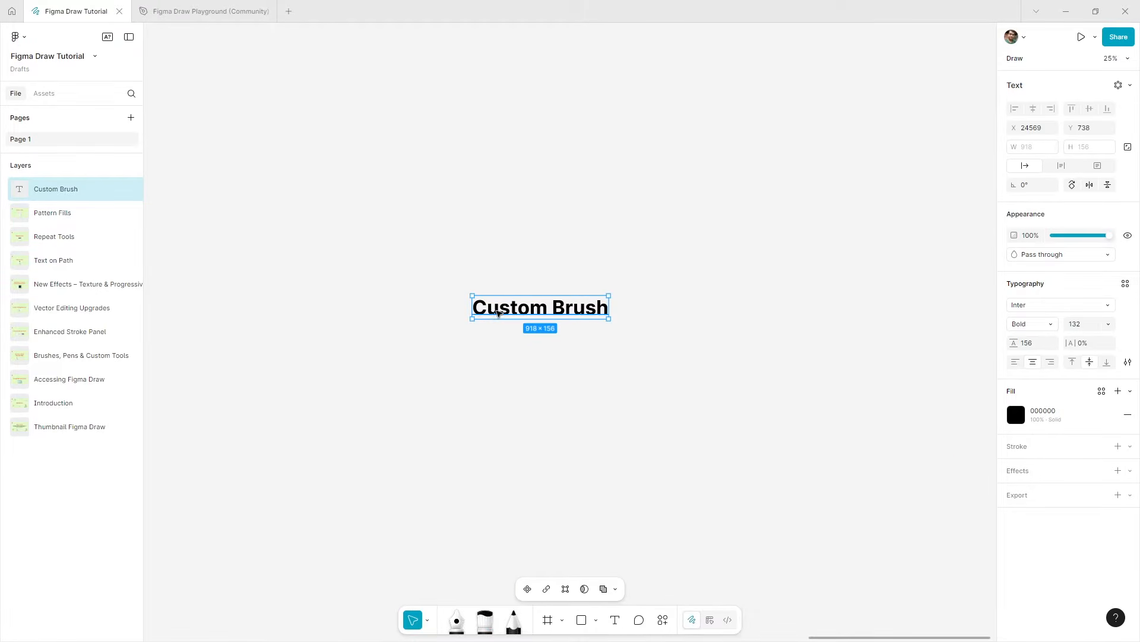
- Flatten the Custom Brush text into a vector path and undo the flattening
{"action": "key", "text": "ctrl+e"}
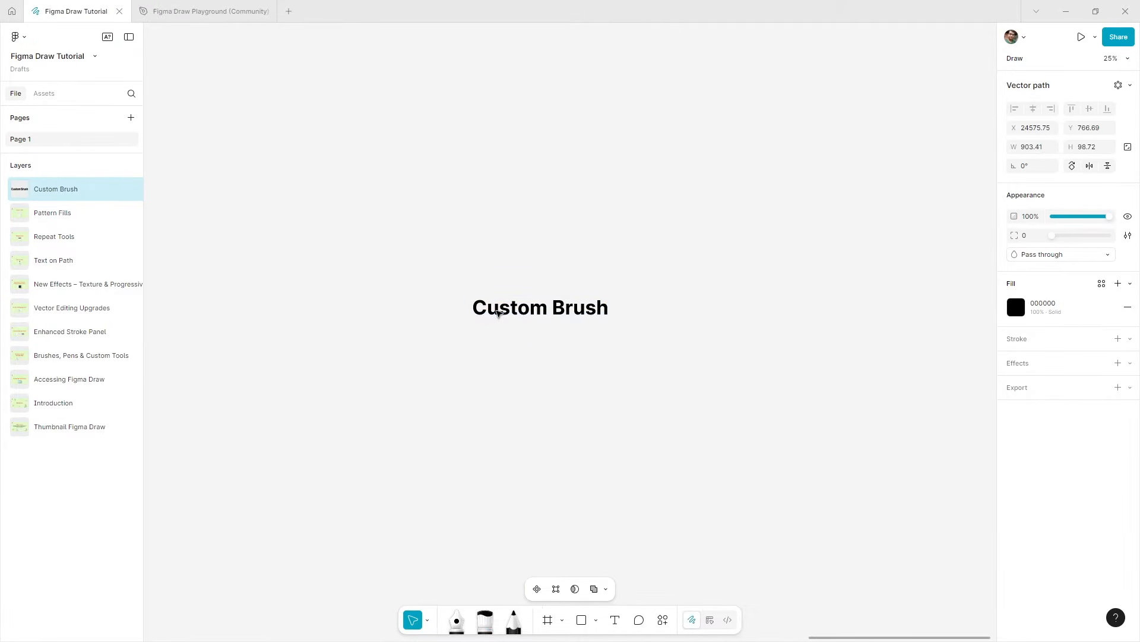
{"action": "left_click", "coordinate": [512, 338]}
{"action": "key", "text": "ctrl+z"}
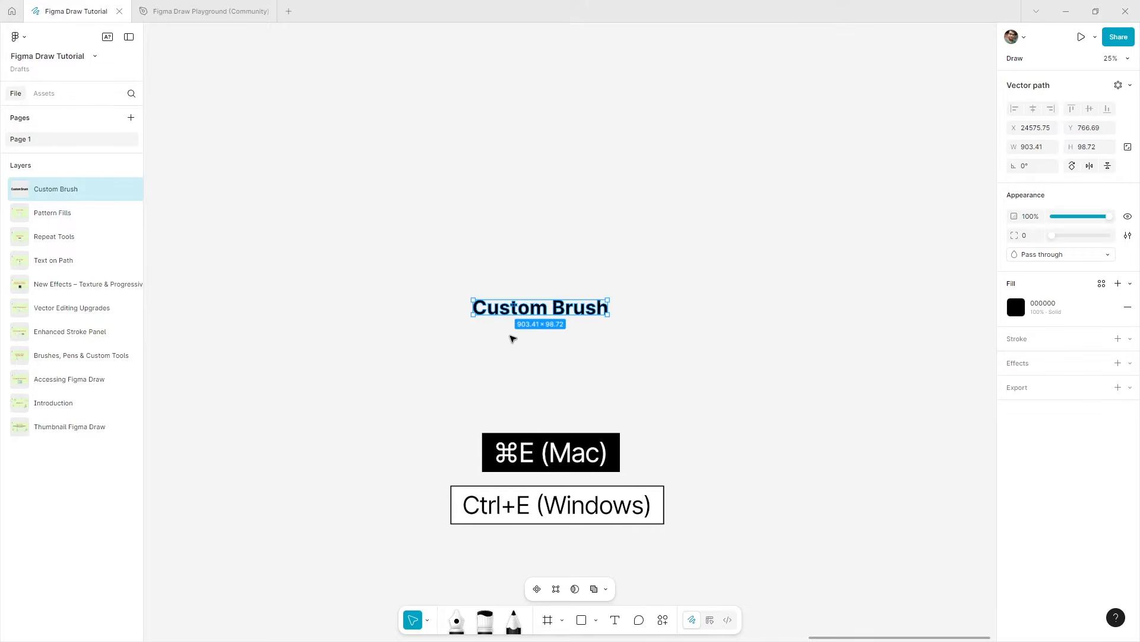
{"action": "key", "text": "ctrl+z"}
- Flatten the Custom Brush text into a vector path, create a stretch brush from it, and deselect it
{"action": "right_click", "coordinate": [508, 313]}
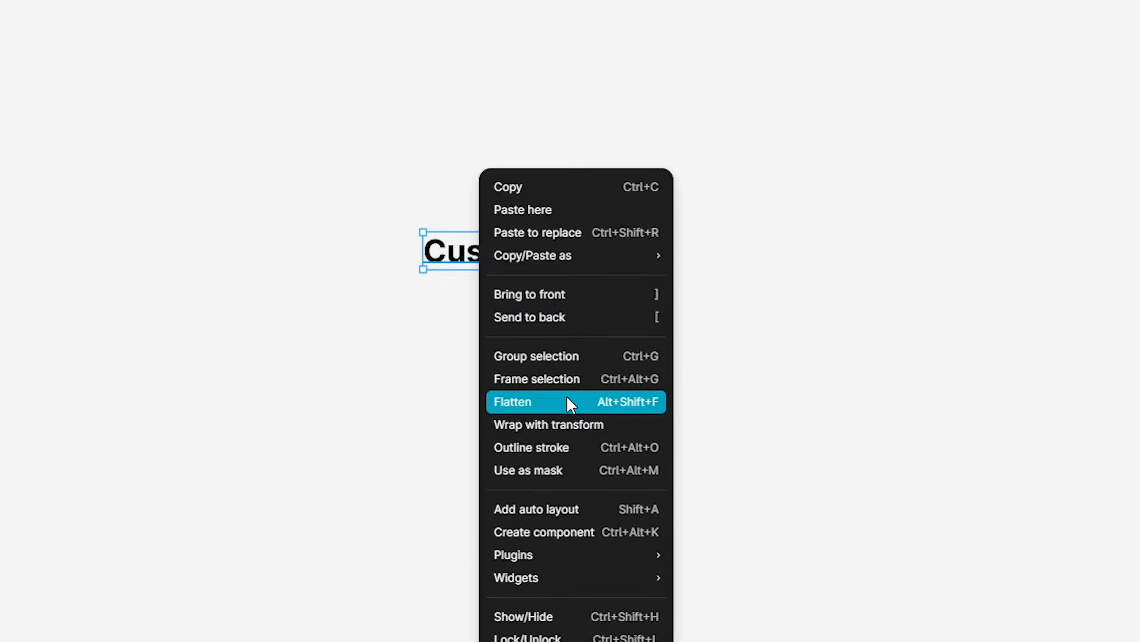
{"action": "left_click", "coordinate": [568, 401]}
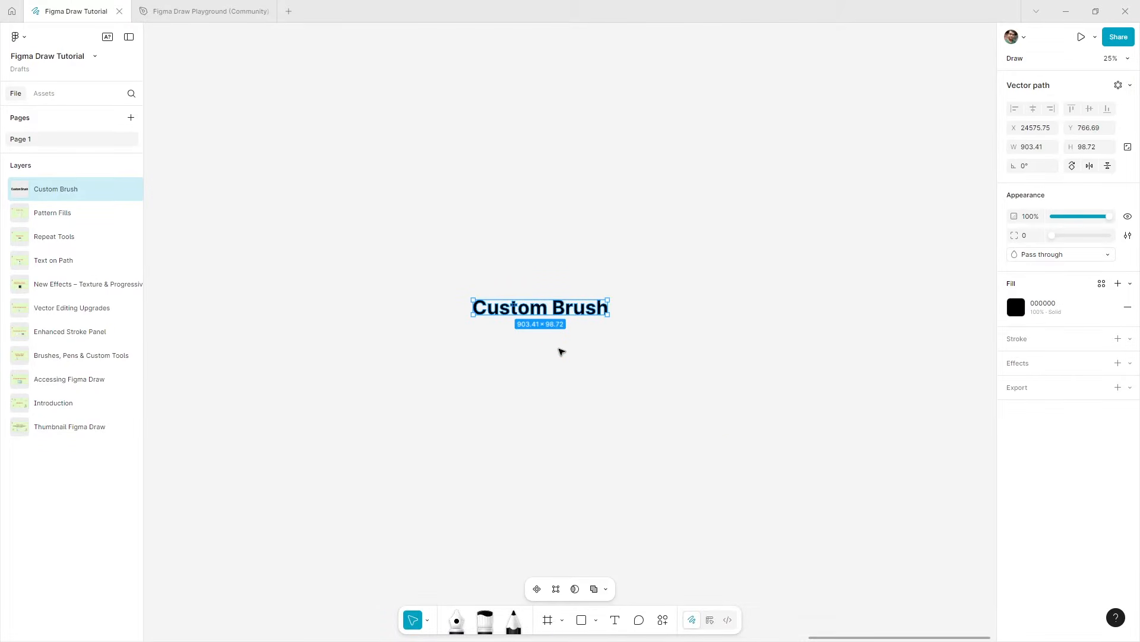
{"action": "right_click", "coordinate": [484, 310]}
{"action": "mouse_move", "coordinate": [586, 444]}
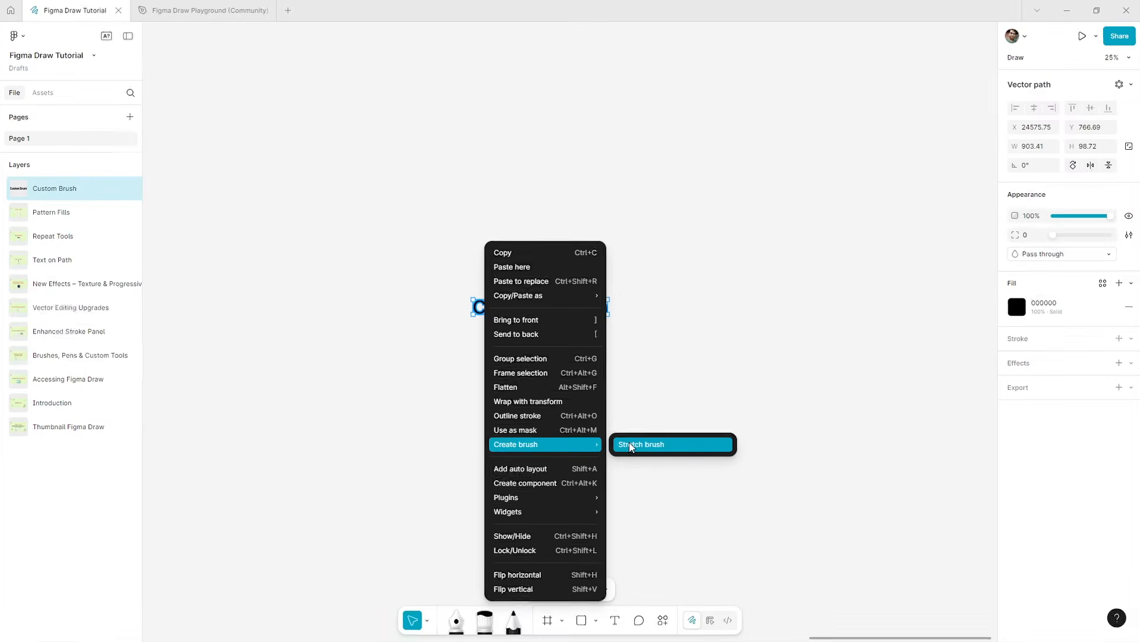
{"action": "left_click", "coordinate": [654, 440]}
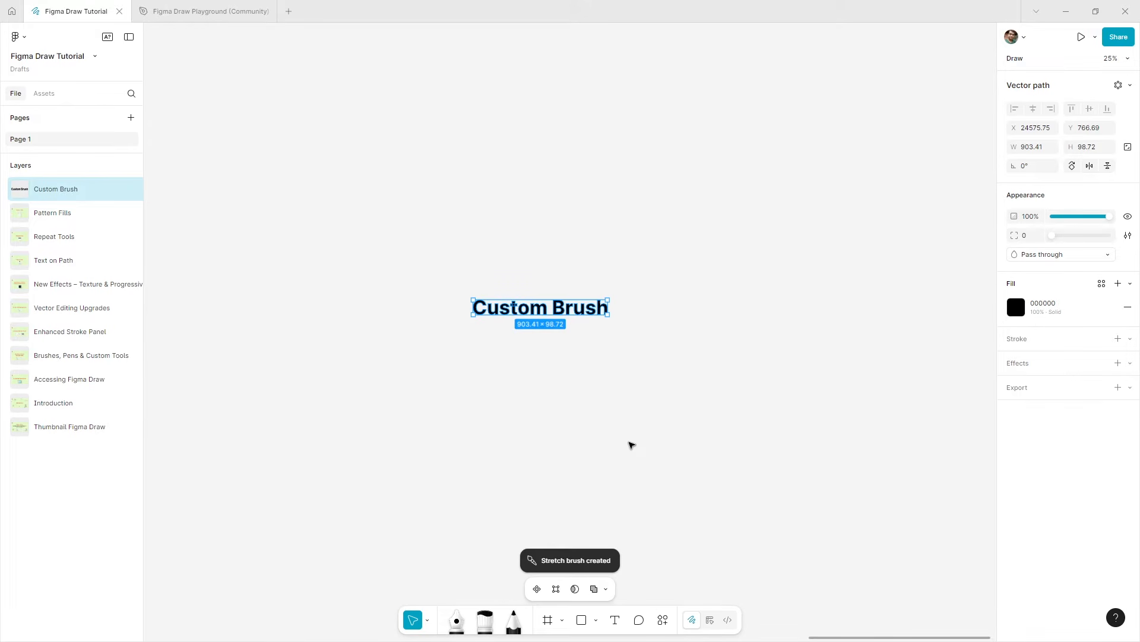
{"action": "left_click", "coordinate": [630, 443]}
- Activate the Brush tool and choose the Custom Brush from the brush list
{"action": "left_click", "coordinate": [485, 632]}
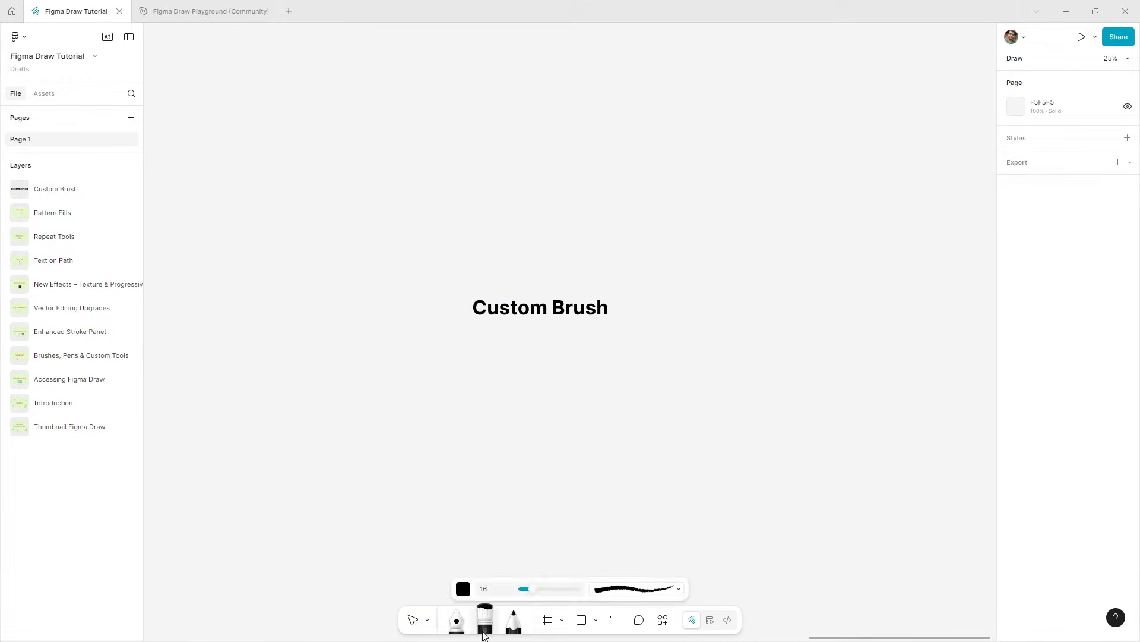
{"action": "left_click", "coordinate": [677, 589]}
{"action": "scroll", "coordinate": [663, 489], "scroll_direction": "down", "scroll_amount": 8}
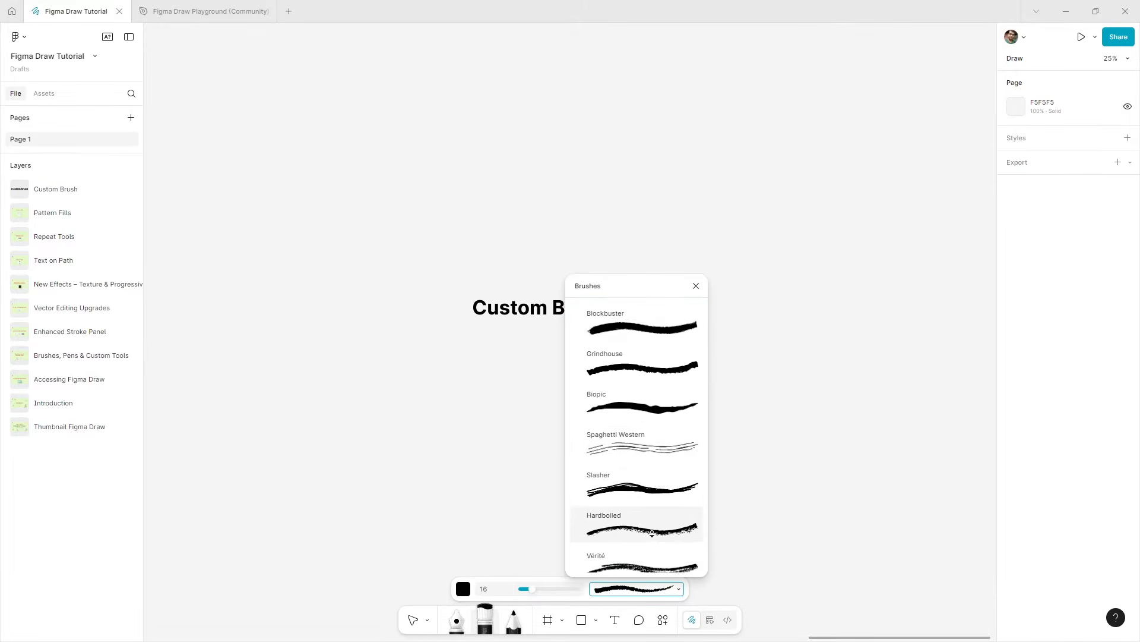
{"action": "scroll", "coordinate": [651, 533], "scroll_direction": "down", "scroll_amount": 1}
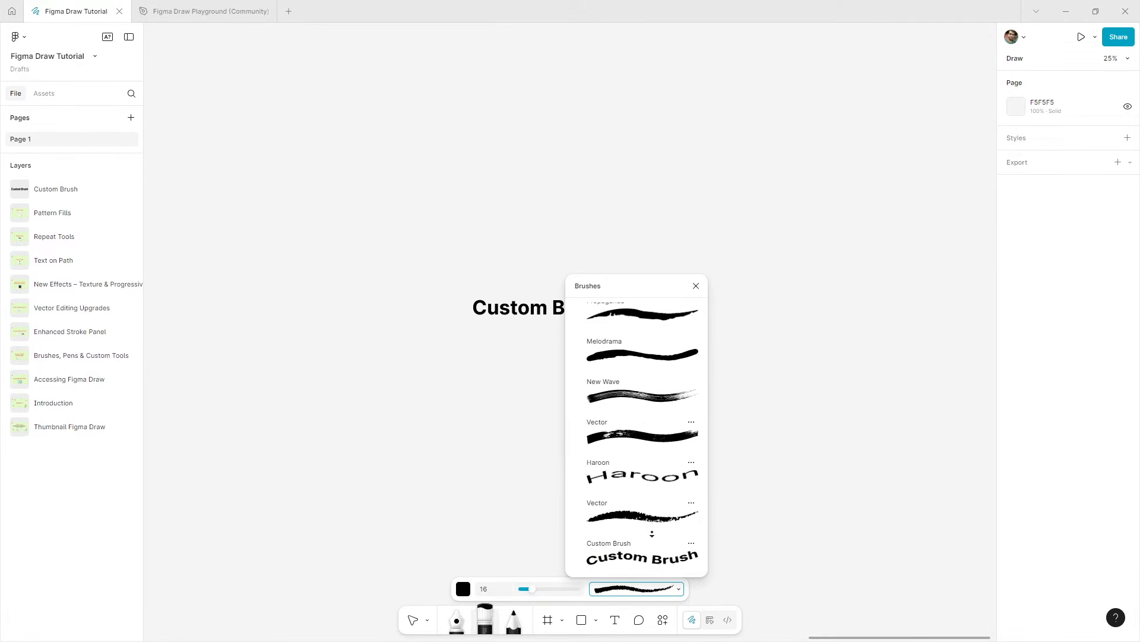
{"action": "left_click", "coordinate": [643, 559]}
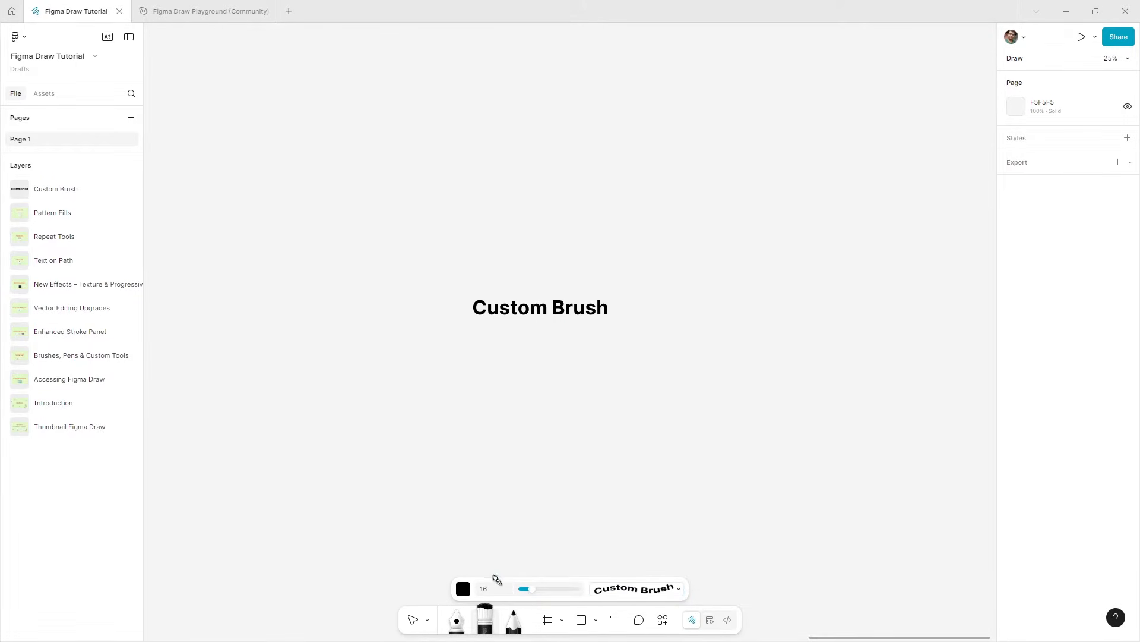
- Set the brush colour to RGB 255, 0, 0 and its size to 200, and paint a wavy stroke below the text
{"action": "left_click", "coordinate": [464, 590]}
{"action": "left_click", "coordinate": [523, 333]}
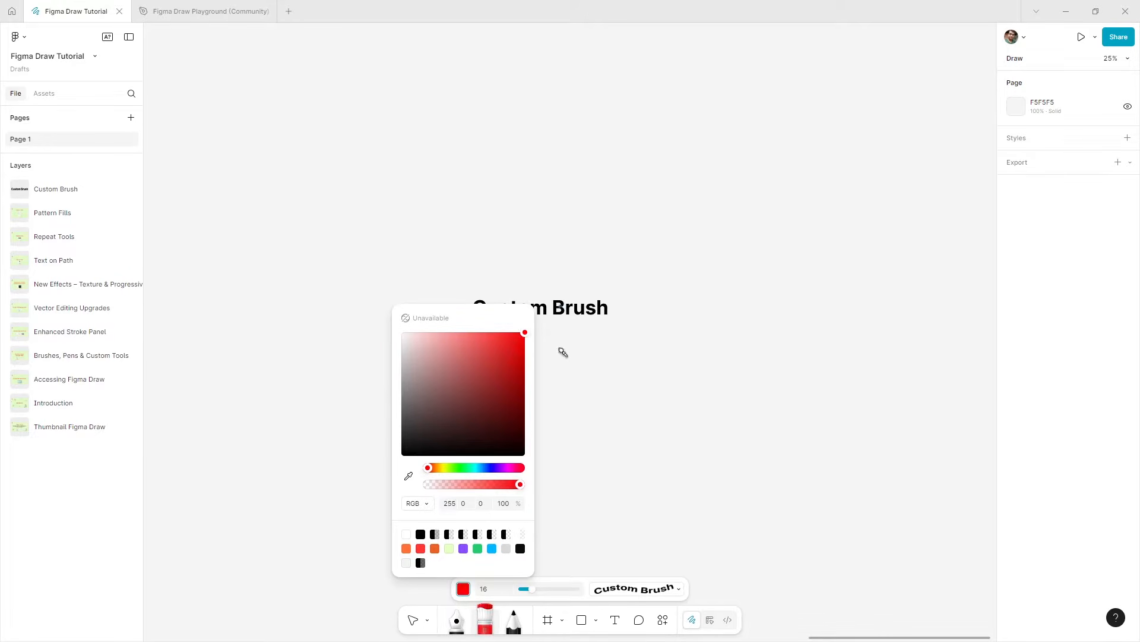
{"action": "left_click_drag", "start_coordinate": [532, 589], "coordinate": [585, 588]}
{"action": "mouse_move", "coordinate": [402, 435]}
{"action": "left_mouse_down"}
{"action": "mouse_move", "coordinate": [416, 415]}
{"action": "mouse_move", "coordinate": [455, 404]}
{"action": "mouse_move", "coordinate": [642, 439]}
{"action": "mouse_move", "coordinate": [730, 404]}
{"action": "left_mouse_up"}
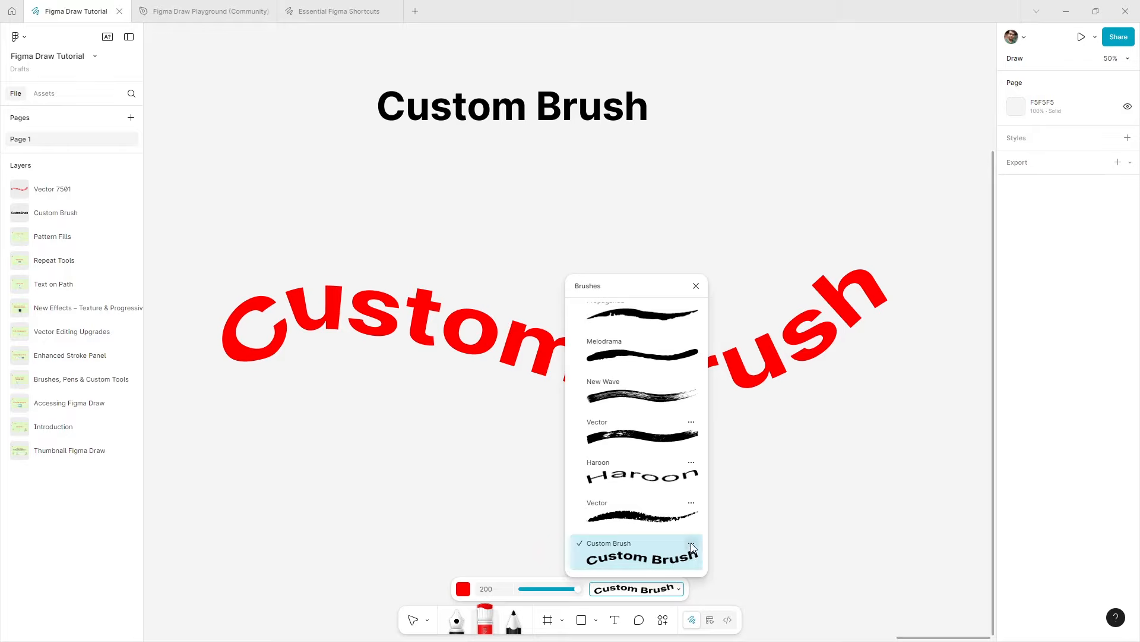
- Open the Custom Brush for renaming, keep its name, and reopen its rename and delete options
{"action": "left_click", "coordinate": [691, 544]}
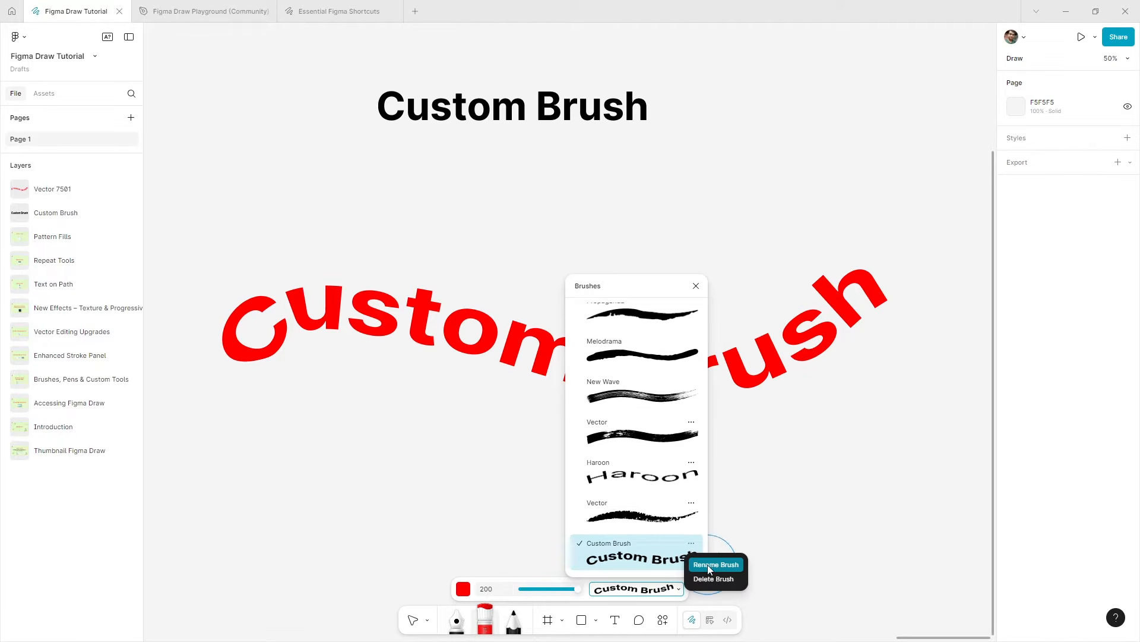
{"action": "left_click", "coordinate": [709, 566]}
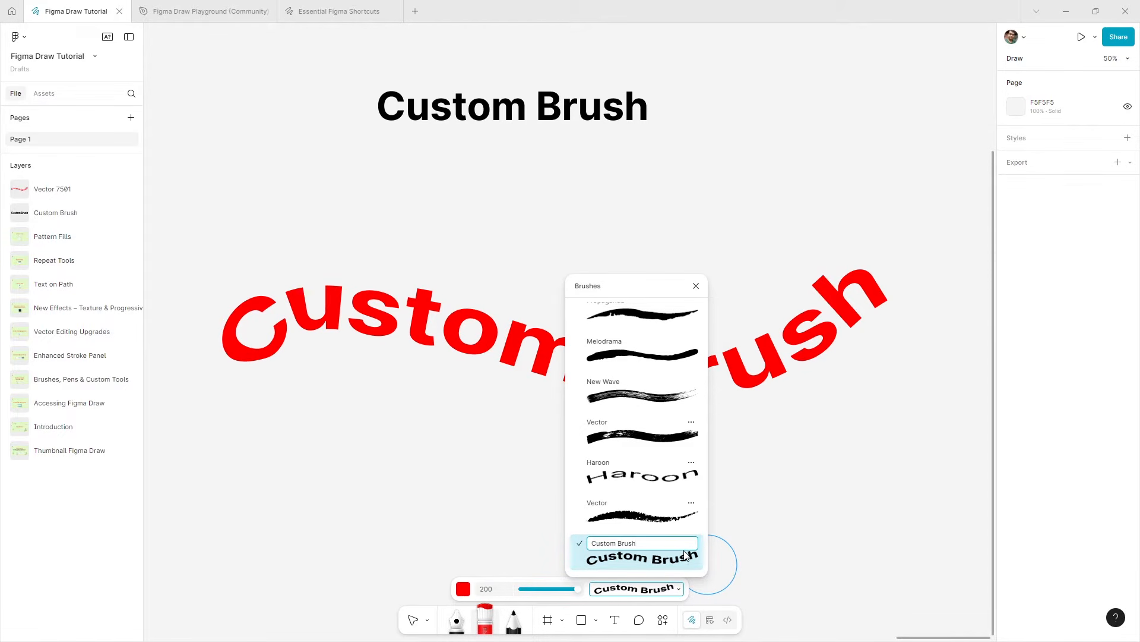
{"action": "key", "text": "Return"}
{"action": "left_click", "coordinate": [692, 542]}
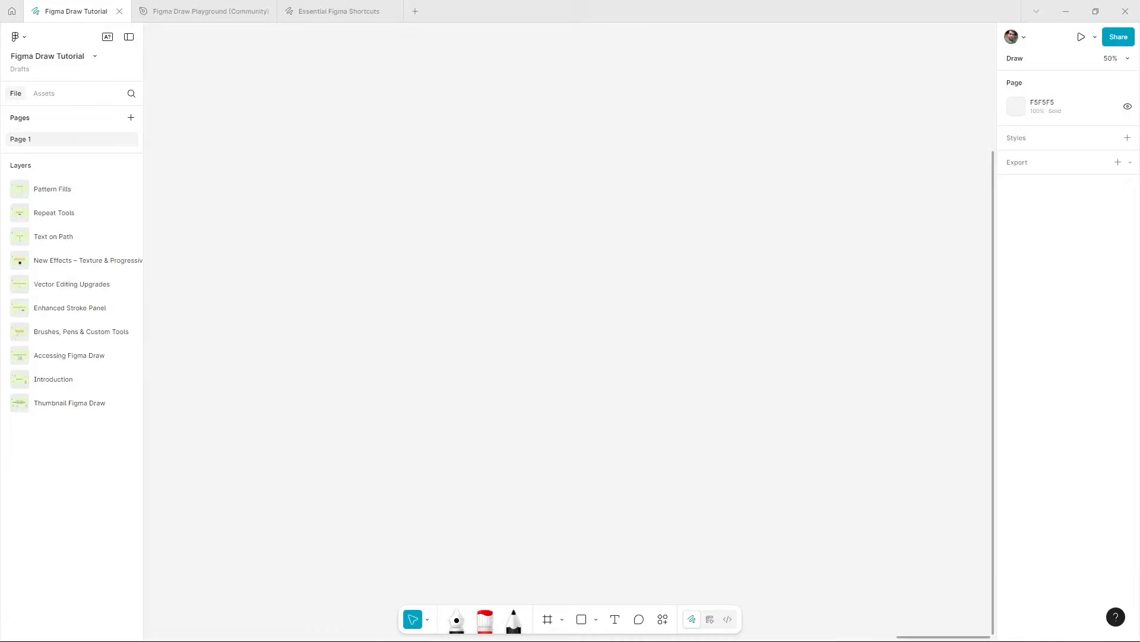
- Paint a wavy red brush stroke about 1590 × 218 on the canvas, convert it to a dynamic stroke, and open its stroke settings
{"action": "key", "text": "b"}
{"action": "mouse_move", "coordinate": [291, 397]}
{"action": "left_mouse_down"}
{"action": "mouse_move", "coordinate": [458, 351]}
{"action": "mouse_move", "coordinate": [759, 340]}
{"action": "left_mouse_up"}
{"action": "left_click", "coordinate": [1130, 308]}
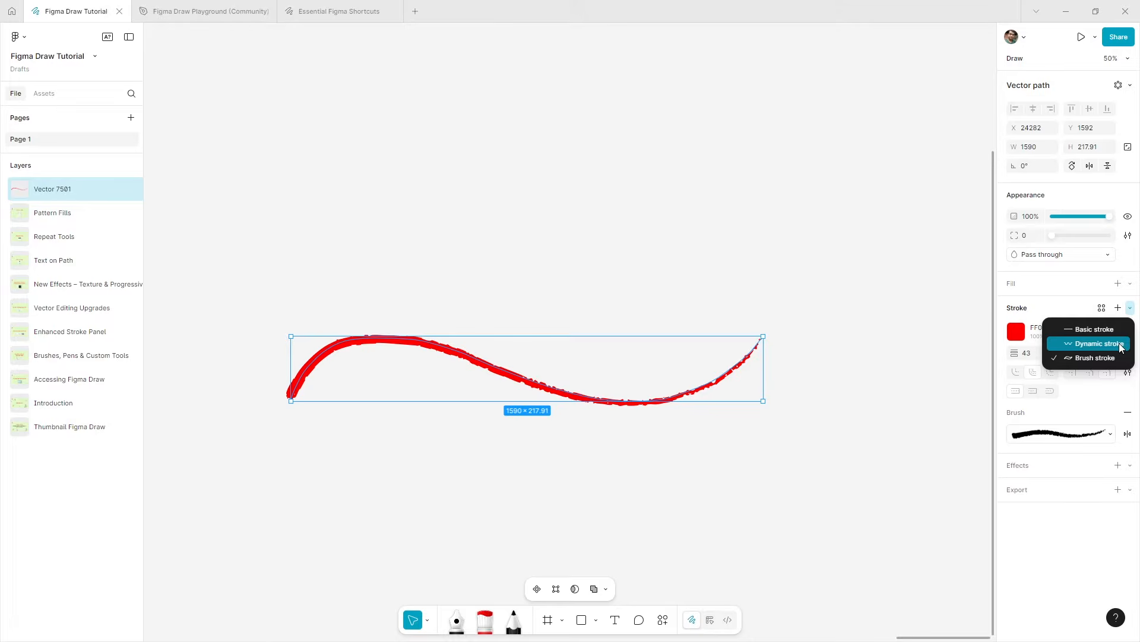
{"action": "left_click", "coordinate": [1121, 344]}
{"action": "left_click", "coordinate": [1128, 372]}
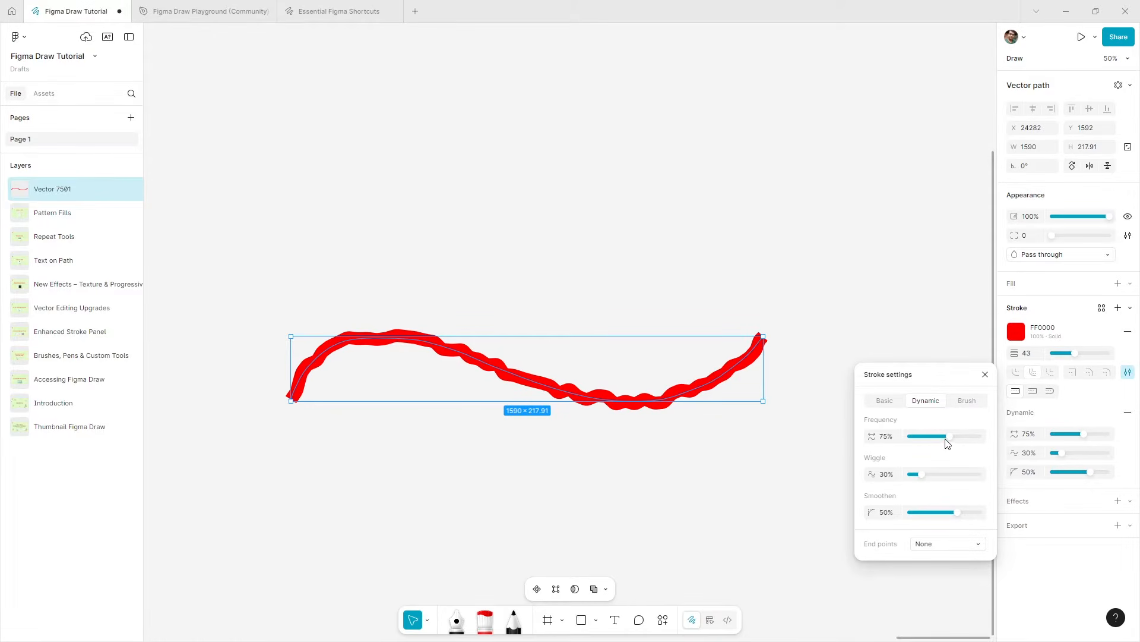
{"action": "mouse_move", "coordinate": [948, 442]}
{"action": "left_mouse_down"}
{"action": "mouse_move", "coordinate": [936, 441]}
{"action": "mouse_move", "coordinate": [966, 444]}
{"action": "mouse_move", "coordinate": [957, 473]}
{"action": "mouse_move", "coordinate": [939, 473]}
{"action": "mouse_move", "coordinate": [954, 478]}
{"action": "mouse_move", "coordinate": [922, 514]}
{"action": "mouse_move", "coordinate": [946, 516]}
{"action": "left_mouse_up"}
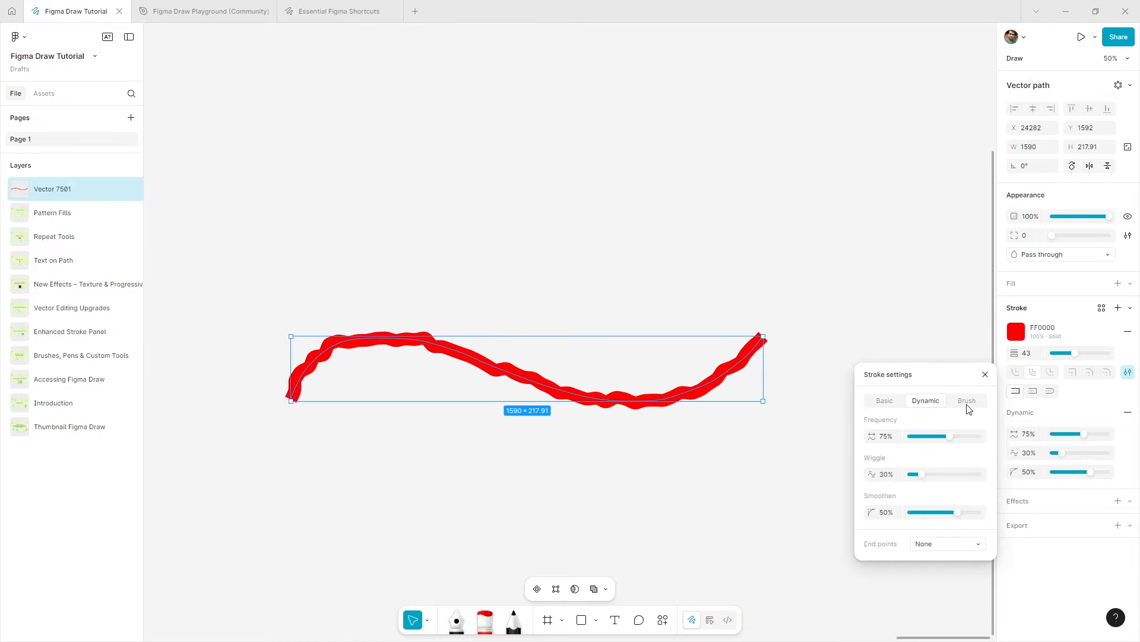
- Change the wavy stroke to the Brush type, try both brush directions, and leave the direction set to Backward
{"action": "left_click", "coordinate": [967, 402]}
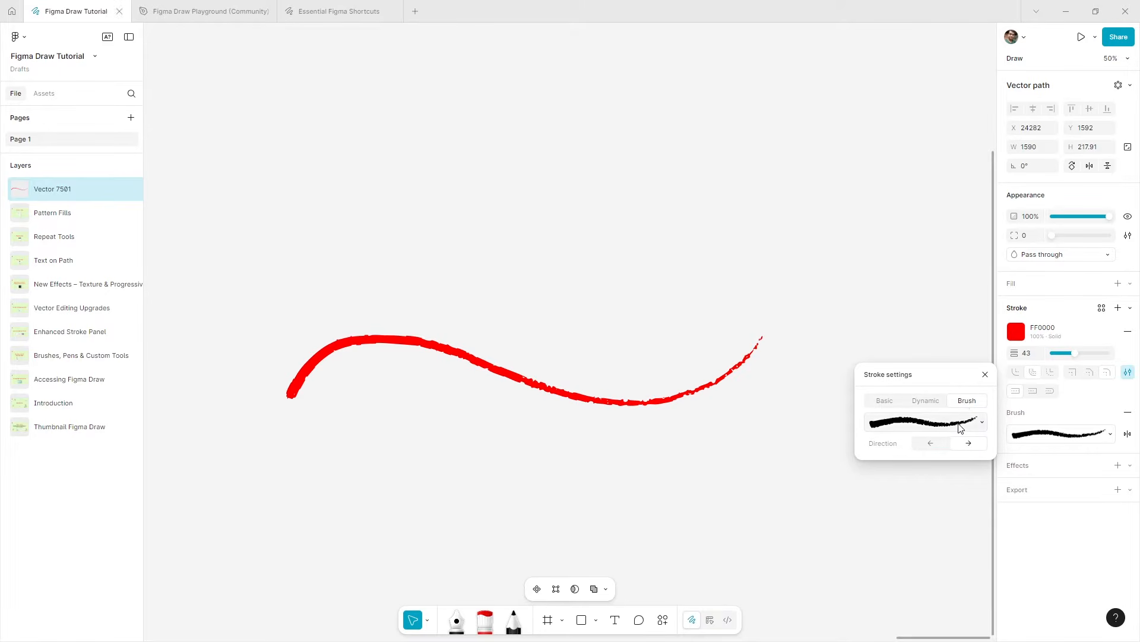
{"action": "left_click", "coordinate": [934, 446]}
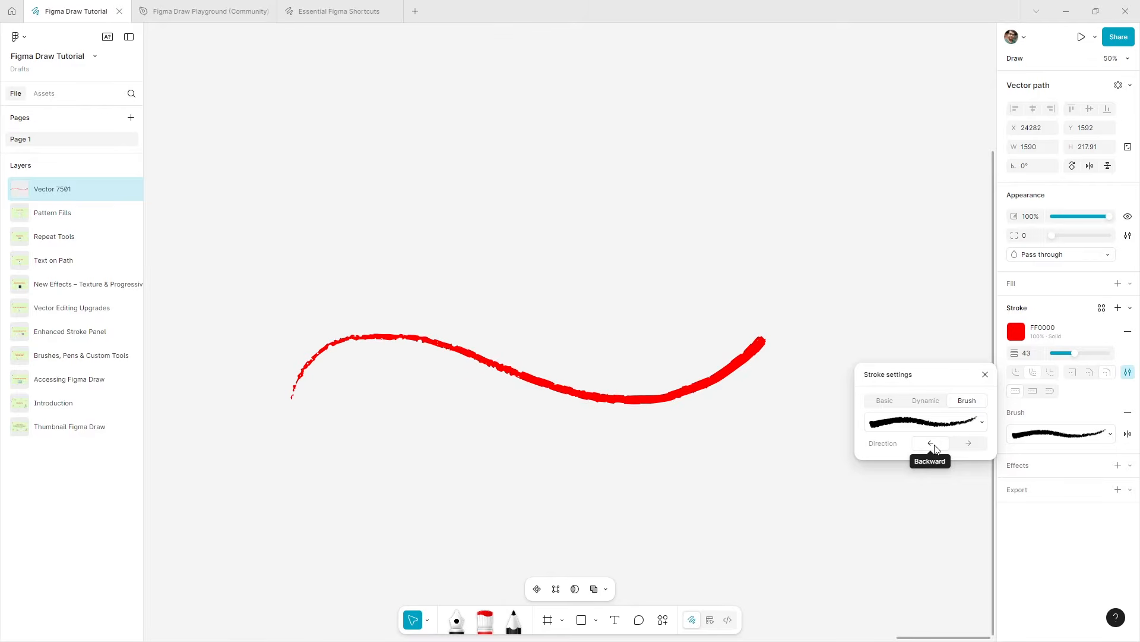
{"action": "left_click", "coordinate": [969, 446]}
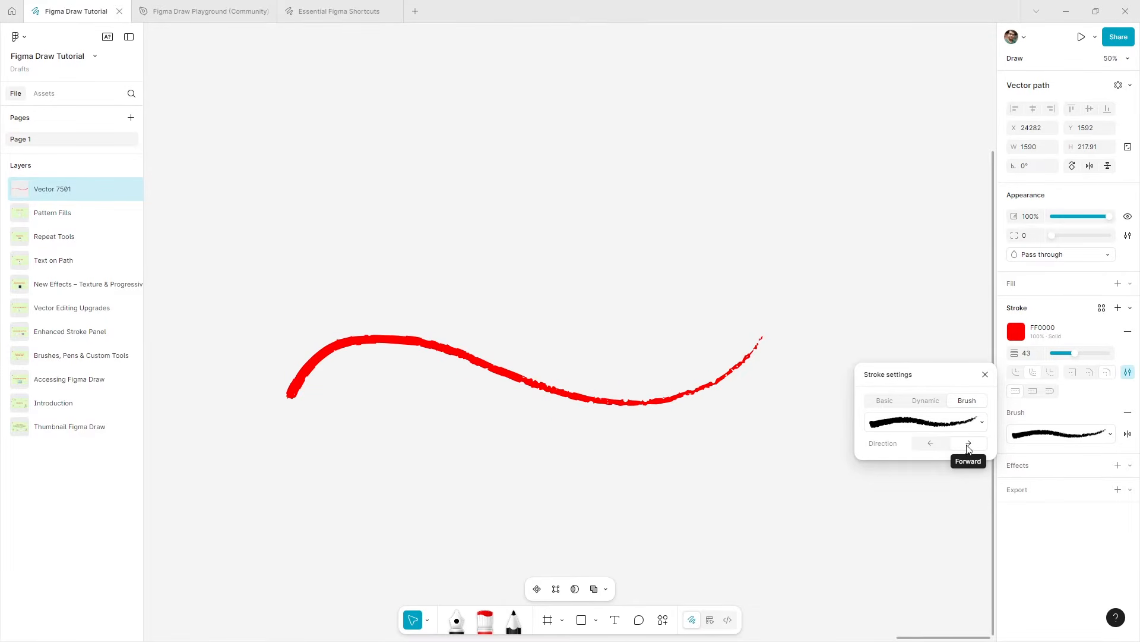
{"action": "left_click", "coordinate": [931, 445]}
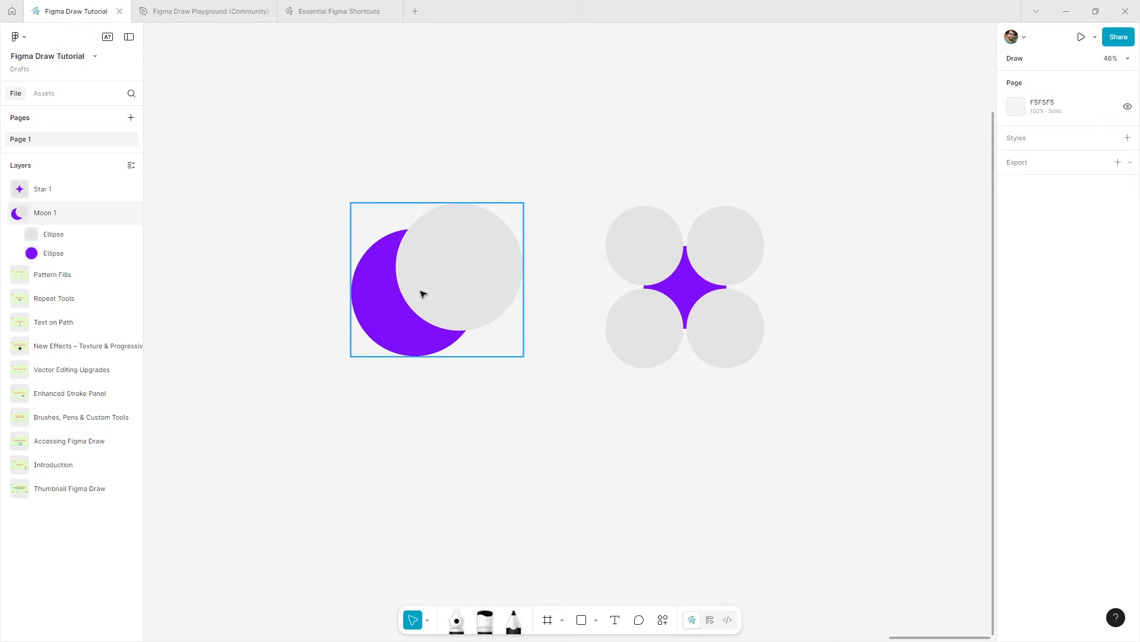
- Enter vector editing on the two ellipses in Moon 1, merge them with the Shape builder, and undo the merge
{"action": "left_click", "coordinate": [422, 293]}
{"action": "key", "text": "Return"}
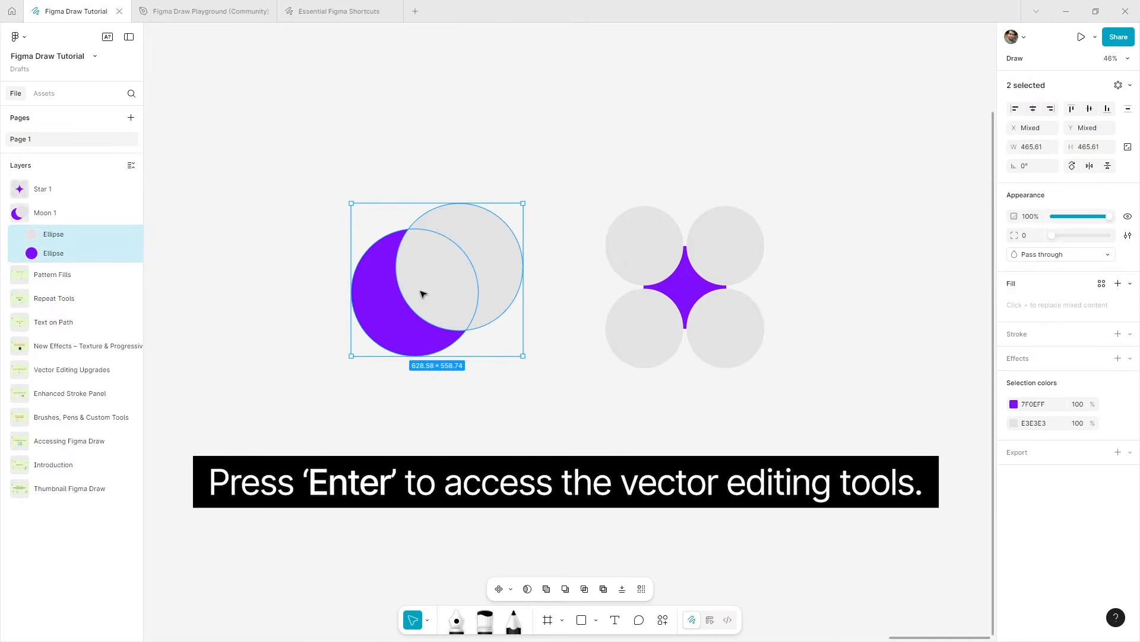
{"action": "key", "text": "Return"}
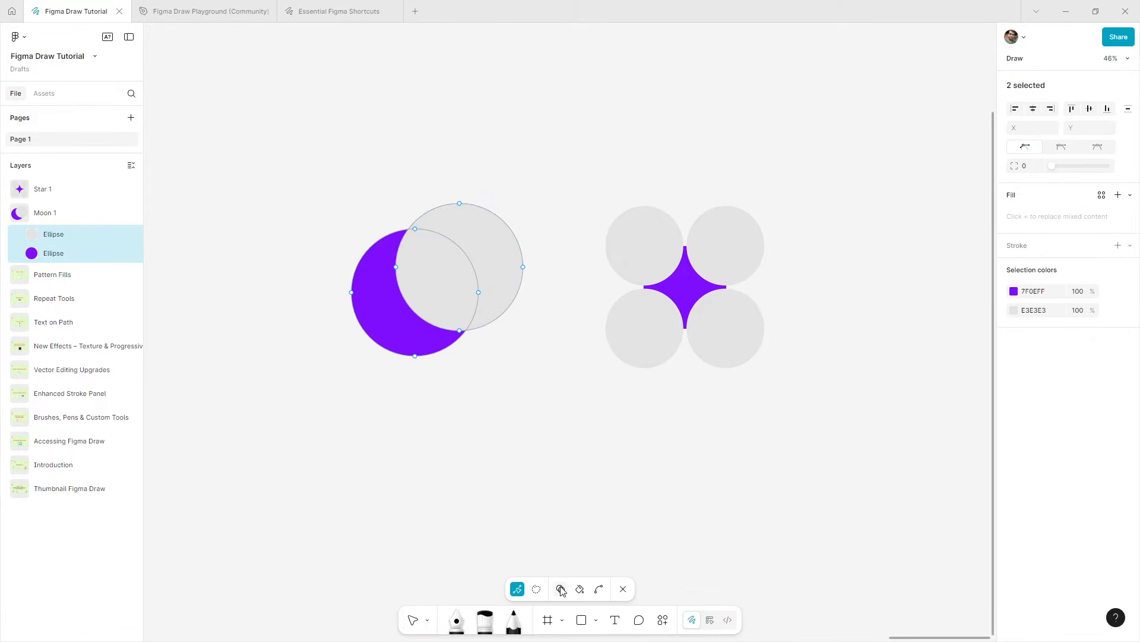
{"action": "left_click", "coordinate": [562, 589]}
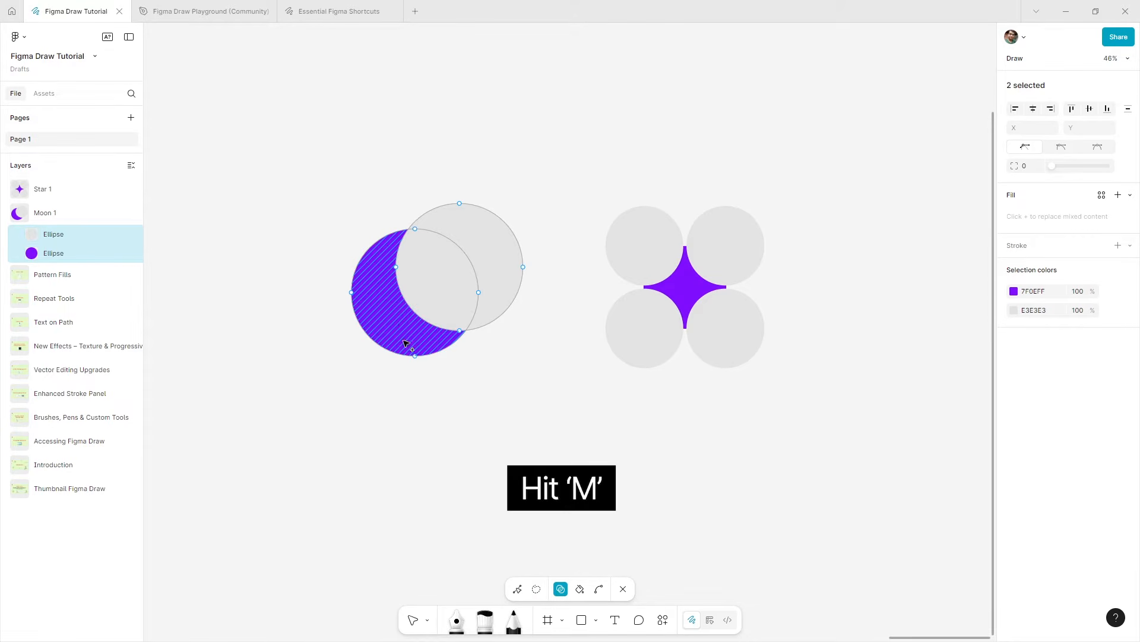
{"action": "mouse_move", "coordinate": [415, 315]}
{"action": "left_mouse_down"}
{"action": "mouse_move", "coordinate": [480, 273]}
{"action": "mouse_move", "coordinate": [504, 308]}
{"action": "left_mouse_up"}
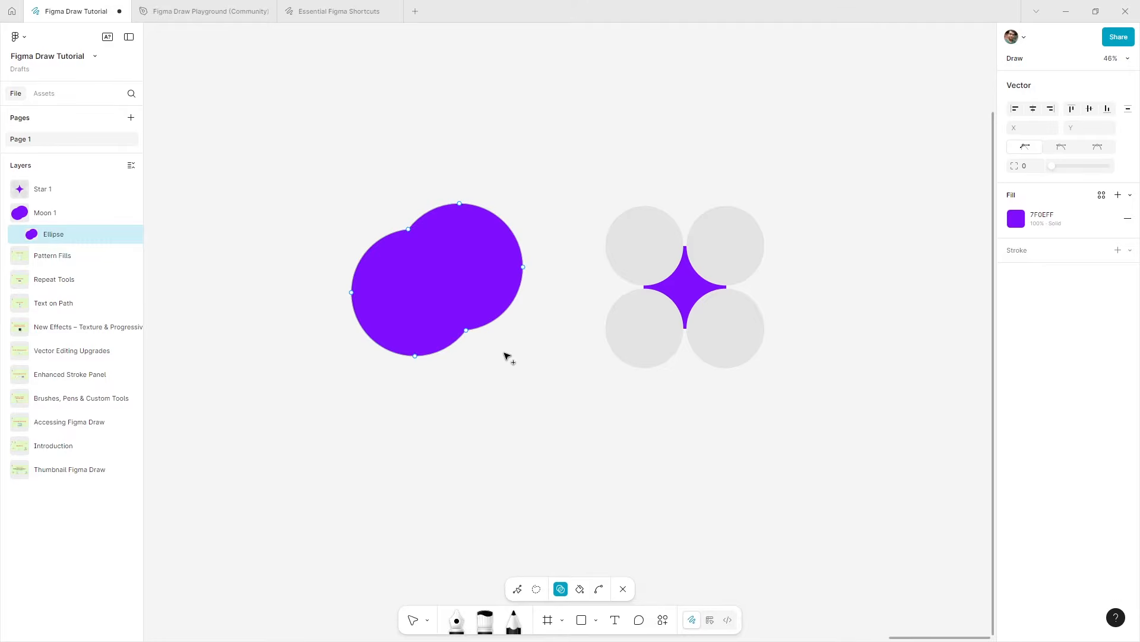
{"action": "key", "text": "ctrl+z"}
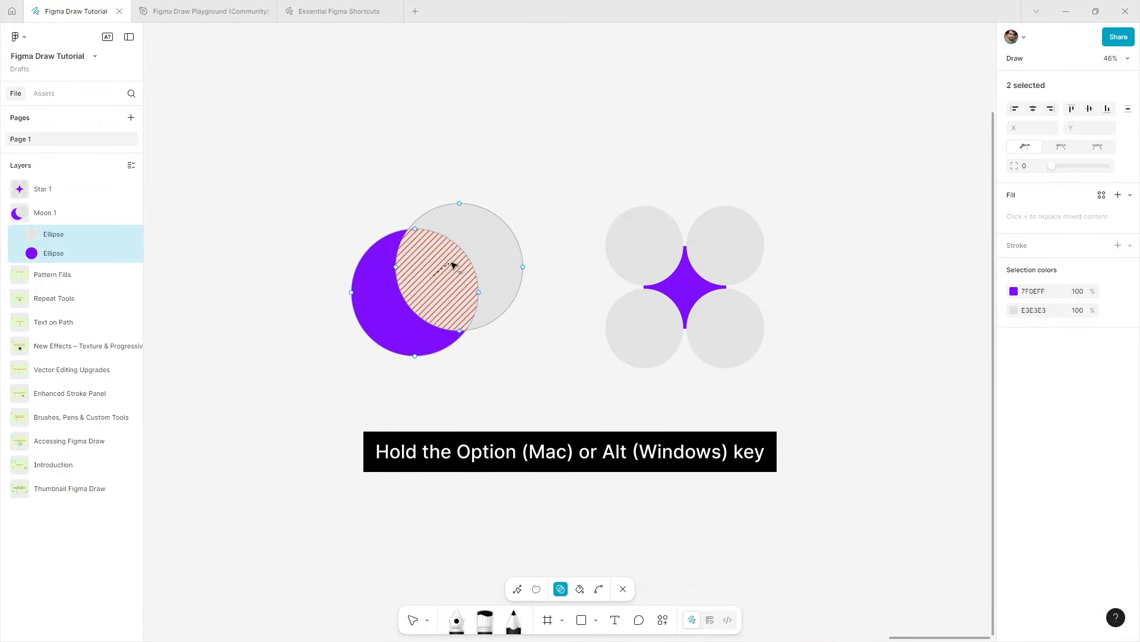
- Subtract the grey circle and its overlap from the purple ellipse with the Shape builder, and exit vector editing
{"action": "mouse_move", "coordinate": [452, 265]}
{"action": "left_mouse_down"}
{"action": "mouse_move", "coordinate": [475, 253]}
{"action": "mouse_move", "coordinate": [489, 277]}
{"action": "left_mouse_up"}
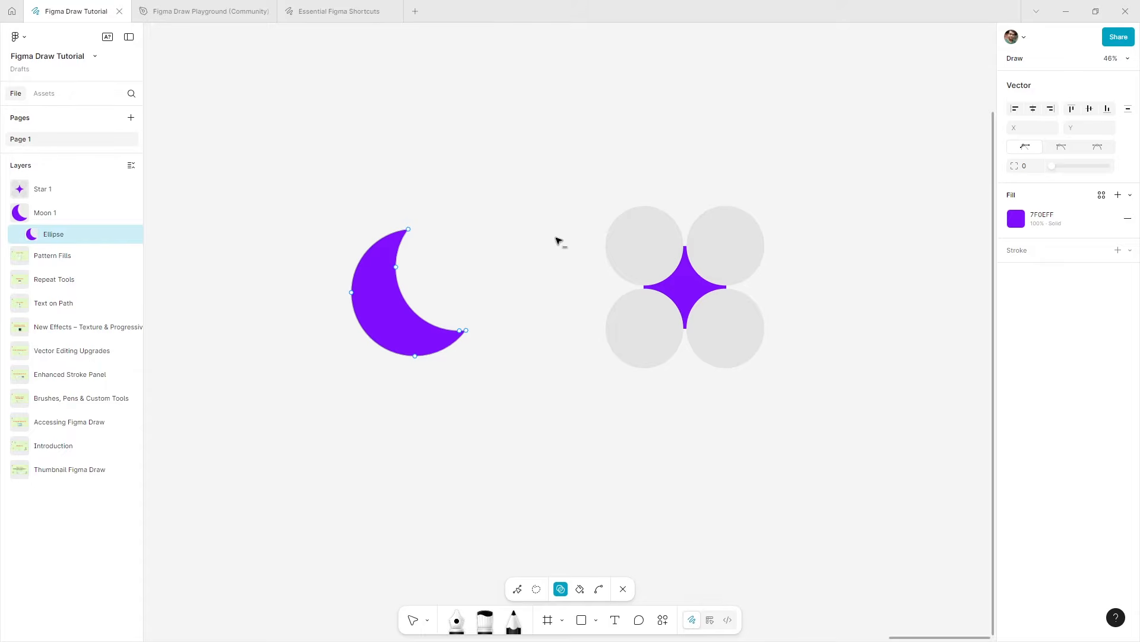
{"action": "key", "text": "Escape"}
- Subtract the four grey circles from the purple rectangle in Star 1 with the Shape builder, and move the resulting star beside the crescent
{"action": "left_click", "coordinate": [661, 296]}
{"action": "key", "text": "Return"}
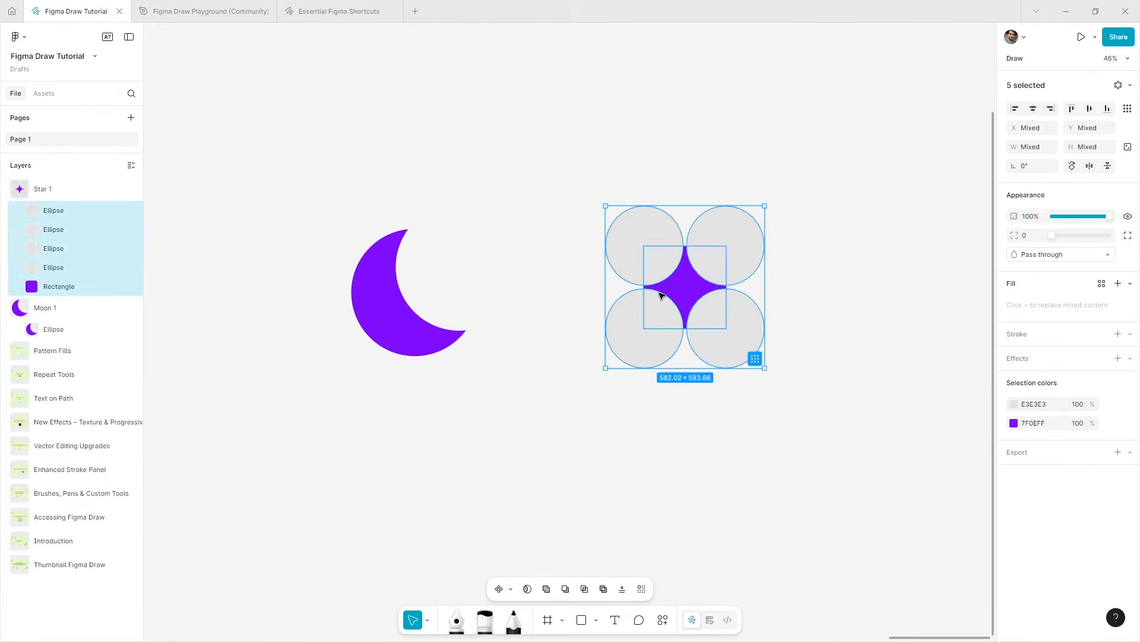
{"action": "key", "text": "Return"}
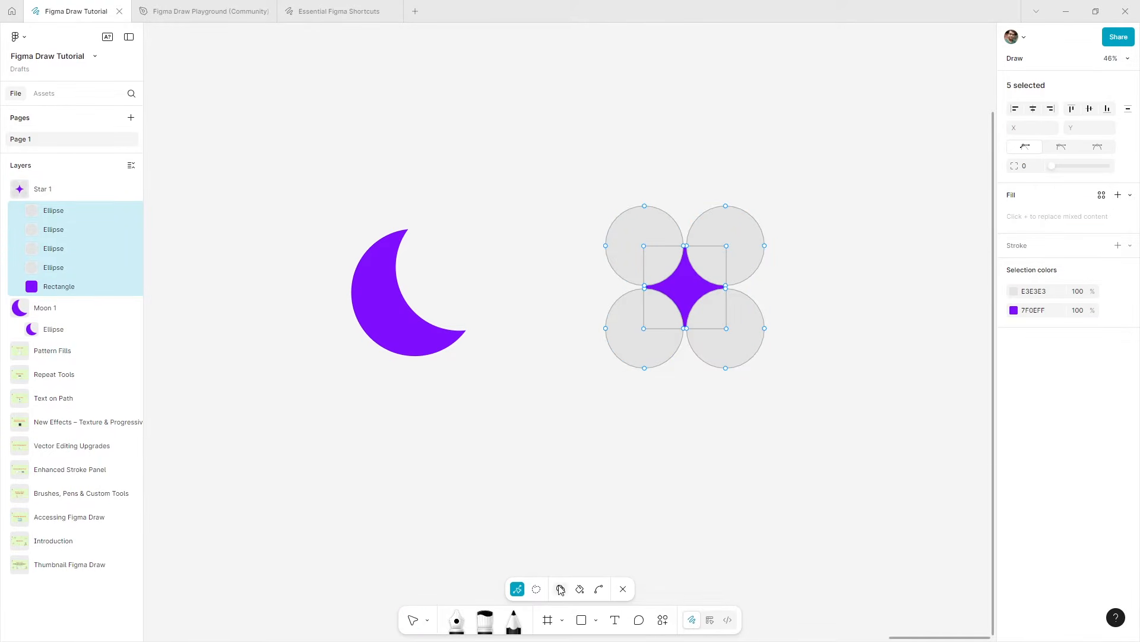
{"action": "left_click", "coordinate": [559, 589]}
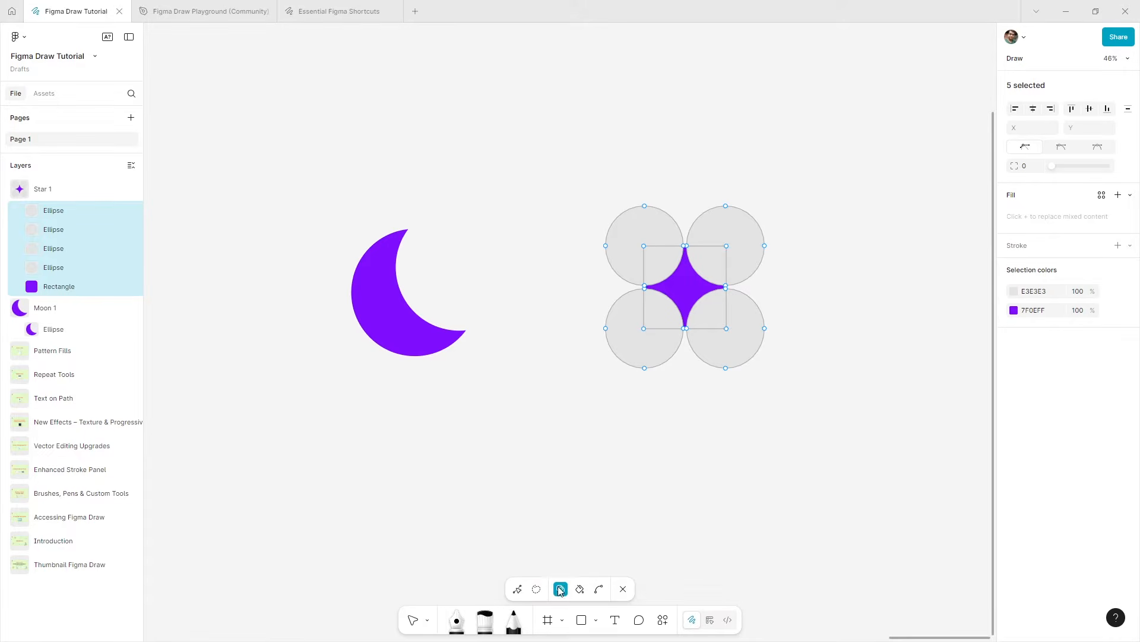
{"action": "left_click", "coordinate": [633, 238], "text": "alt"}
{"action": "left_click", "coordinate": [631, 328], "text": "alt"}
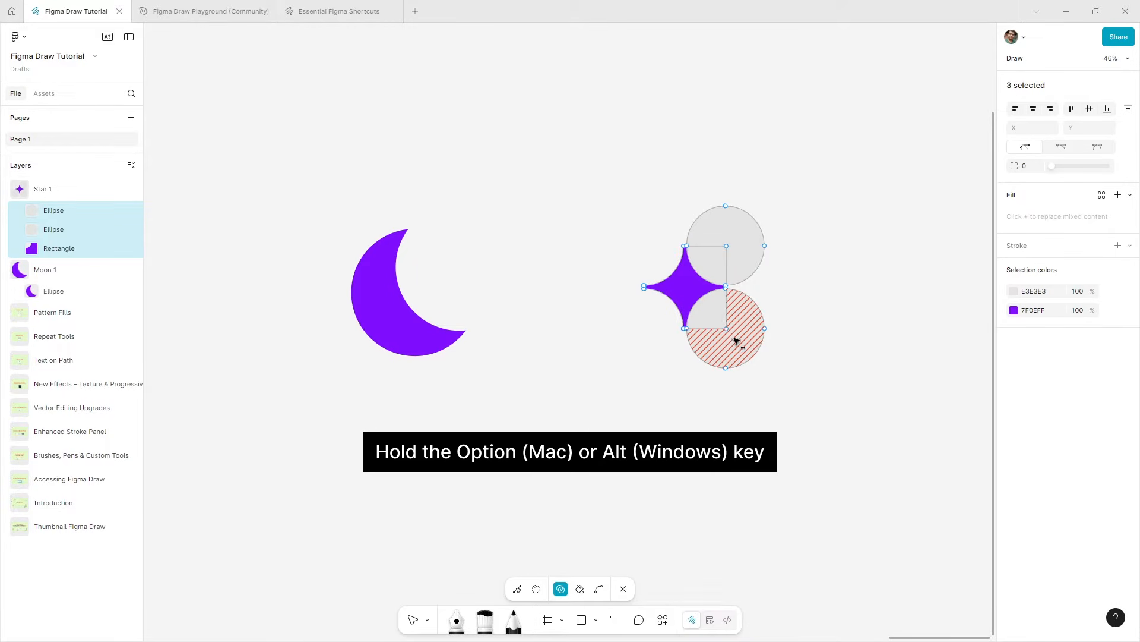
{"action": "left_click", "coordinate": [717, 321], "text": "alt"}
{"action": "left_click", "coordinate": [720, 250], "text": "alt"}
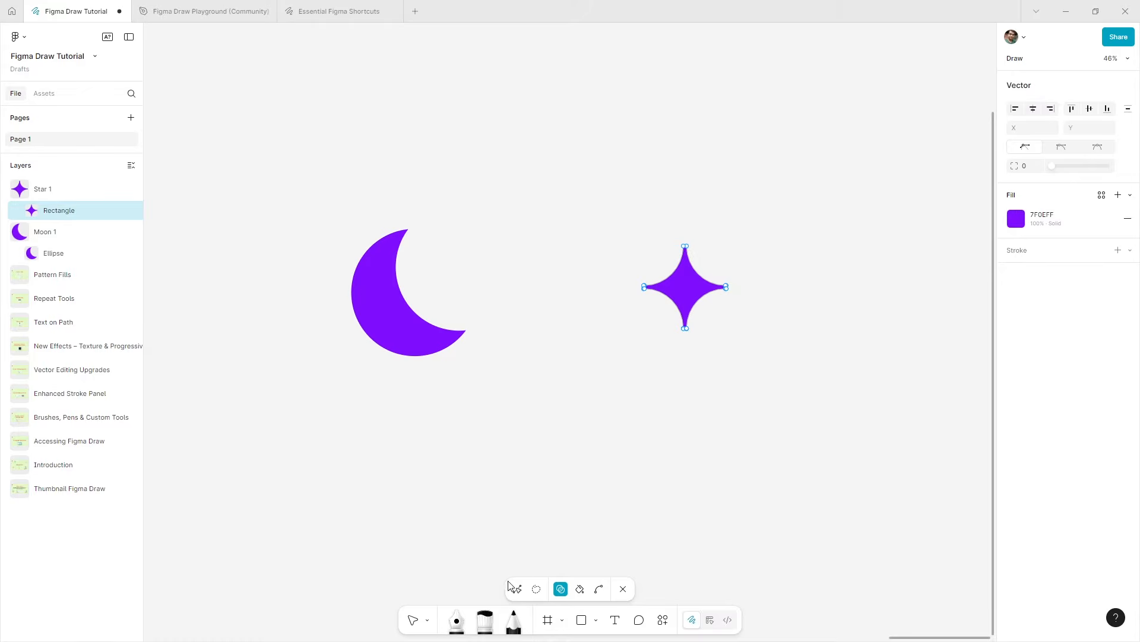
{"action": "left_click", "coordinate": [412, 622]}
{"action": "left_click_drag", "start_coordinate": [680, 294], "coordinate": [465, 270]}
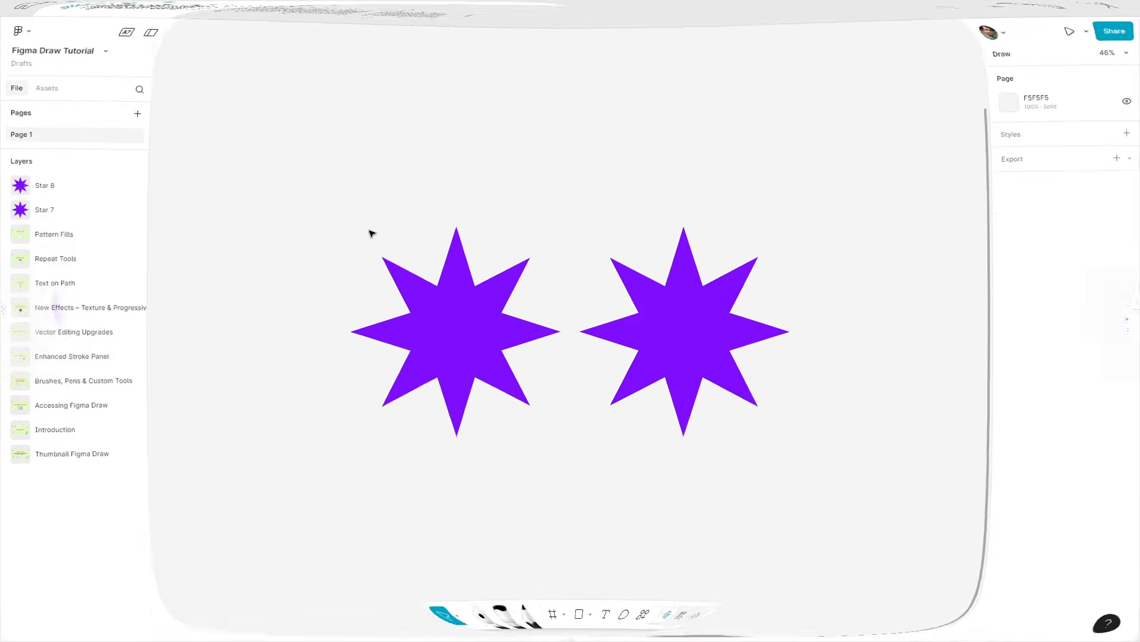
- Lasso the lower points of both eight-pointed stars in vector editing and set their corner radius to 54
{"action": "left_click_drag", "start_coordinate": [331, 193], "coordinate": [832, 476]}
{"action": "key", "text": "Return"}
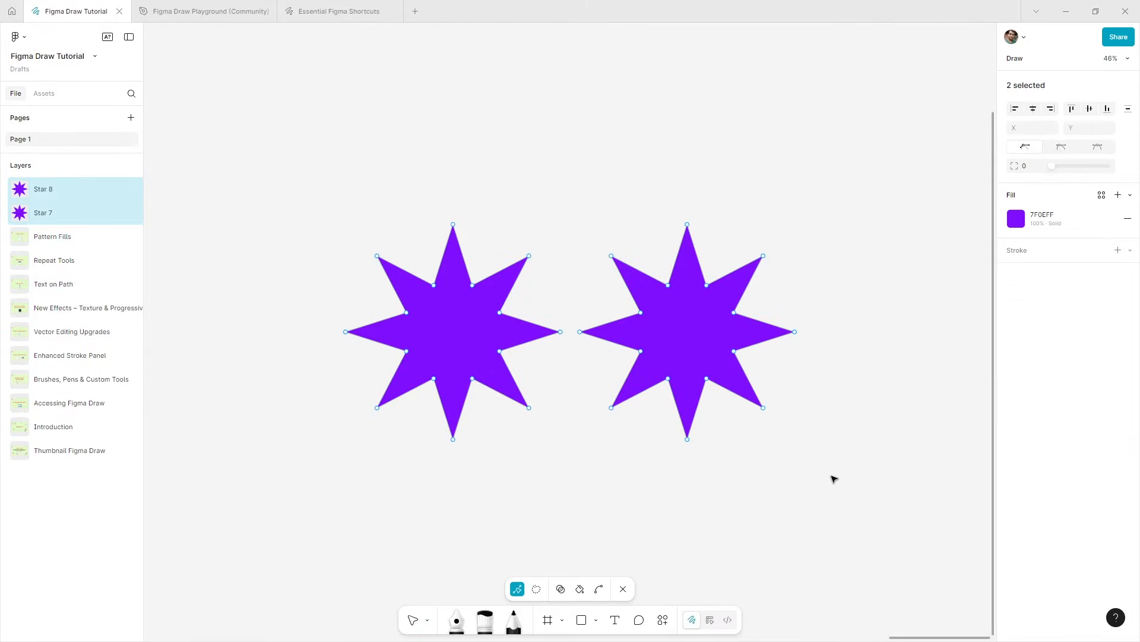
{"action": "key", "text": "q"}
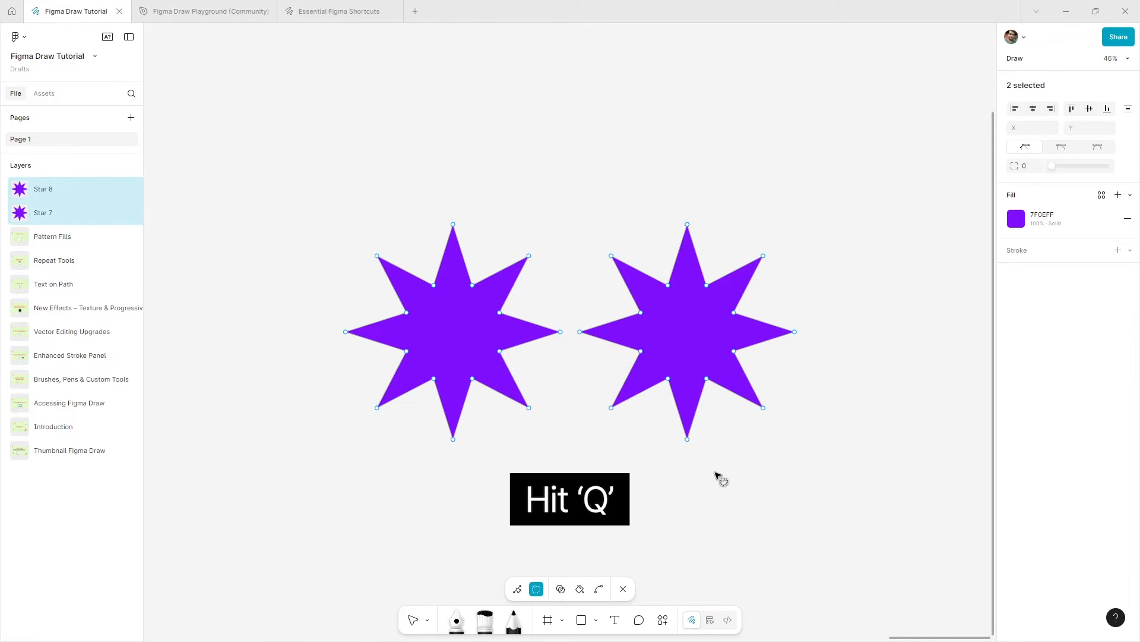
{"action": "mouse_move", "coordinate": [721, 450]}
{"action": "left_mouse_down"}
{"action": "mouse_move", "coordinate": [650, 413]}
{"action": "mouse_move", "coordinate": [582, 397]}
{"action": "mouse_move", "coordinate": [510, 403]}
{"action": "mouse_move", "coordinate": [452, 425]}
{"action": "mouse_move", "coordinate": [391, 410]}
{"action": "mouse_move", "coordinate": [346, 319]}
{"action": "mouse_move", "coordinate": [327, 311]}
{"action": "mouse_move", "coordinate": [376, 281]}
{"action": "mouse_move", "coordinate": [352, 236]}
{"action": "mouse_move", "coordinate": [241, 350]}
{"action": "mouse_move", "coordinate": [307, 480]}
{"action": "mouse_move", "coordinate": [542, 537]}
{"action": "mouse_move", "coordinate": [730, 471]}
{"action": "left_mouse_up"}
{"action": "left_click_drag", "start_coordinate": [1051, 169], "coordinate": [1079, 175]}
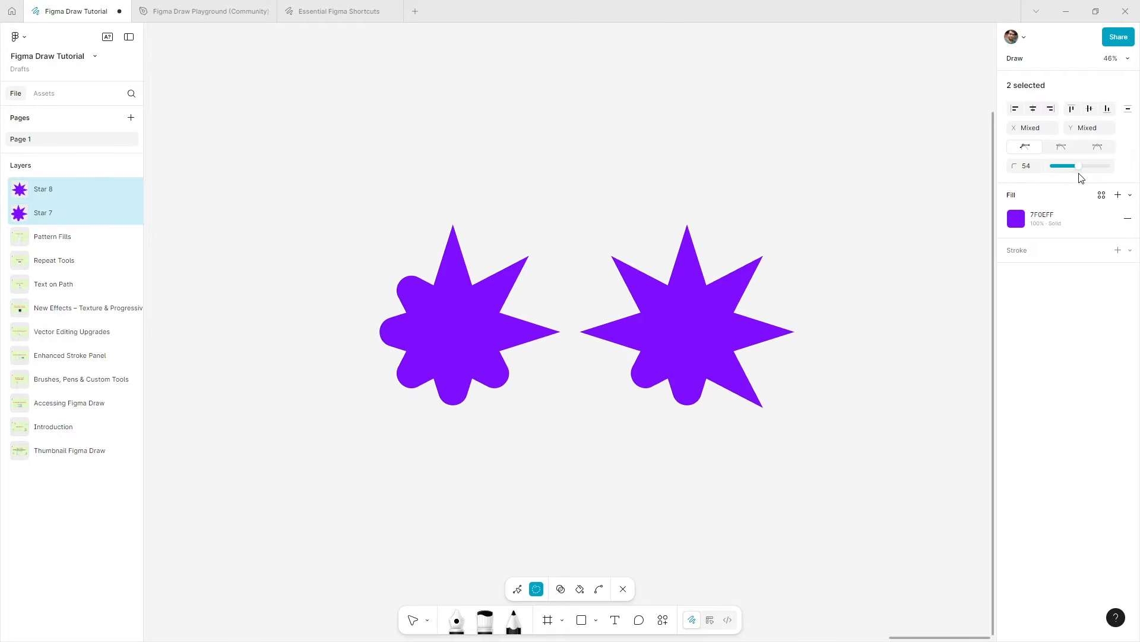
- Enter vector editing on both stars, select all points of the left star, and shift the selection to the right star
{"action": "left_click_drag", "start_coordinate": [323, 178], "coordinate": [824, 472]}
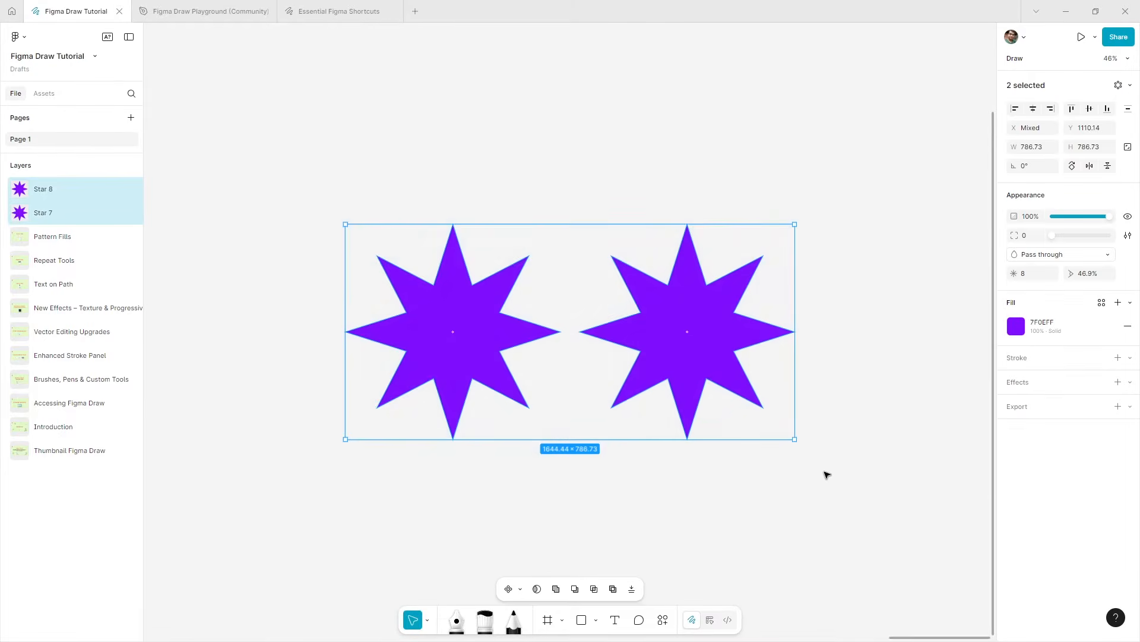
{"action": "key", "text": "Return"}
{"action": "left_click_drag", "start_coordinate": [295, 204], "coordinate": [567, 489]}
{"action": "key", "text": "Tab"}
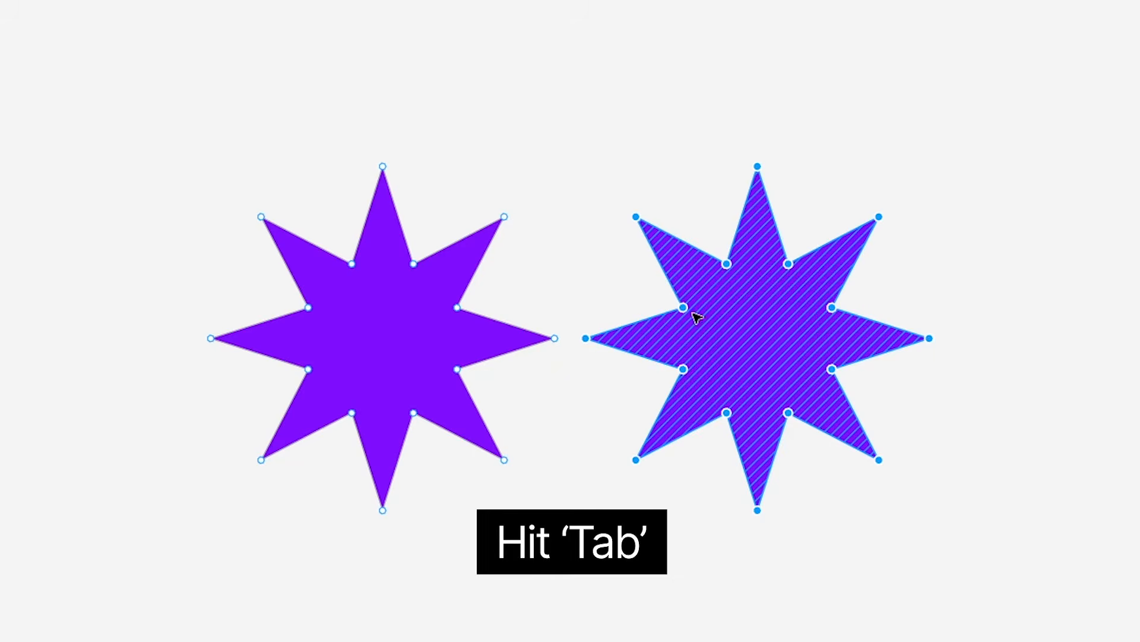
- Step through the right star's points to the inner one between its bottom and lower-right tips, and set its corner radius to 143
{"action": "key", "text": "Tab"}
{"action": "key", "text": "Tab"}
{"action": "key", "text": "Tab"}
{"action": "key", "text": "Tab"}
{"action": "key", "text": "Tab"}
{"action": "key", "text": "Tab"}
{"action": "key", "text": "Tab"}
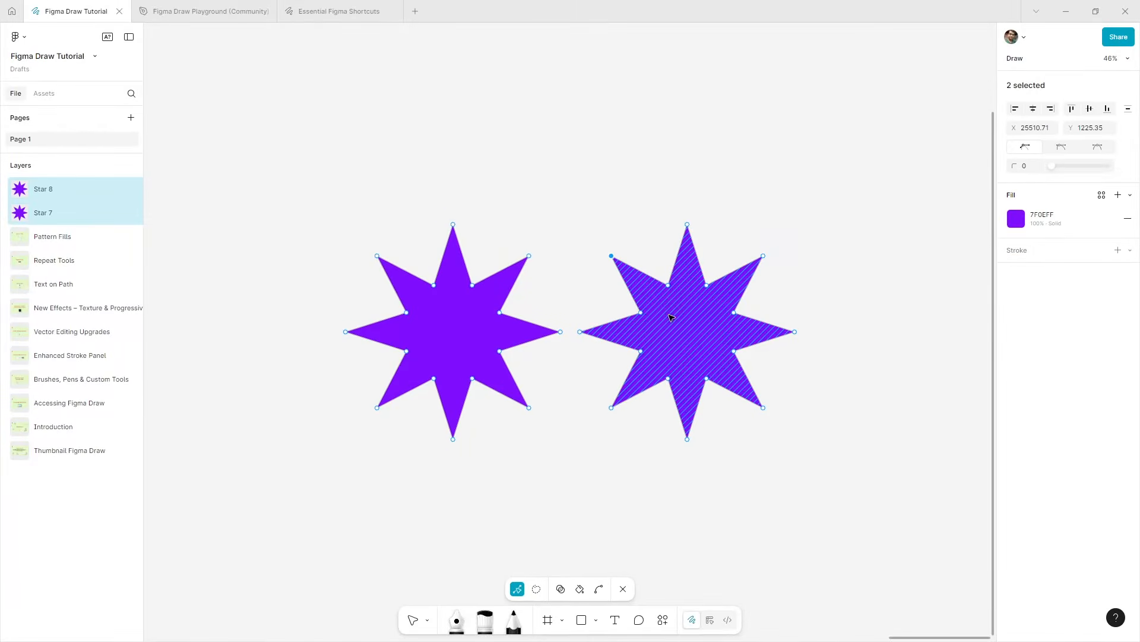
{"action": "key", "text": "Tab"}
{"action": "key", "text": "Tab"}
{"action": "key", "text": "Tab"}
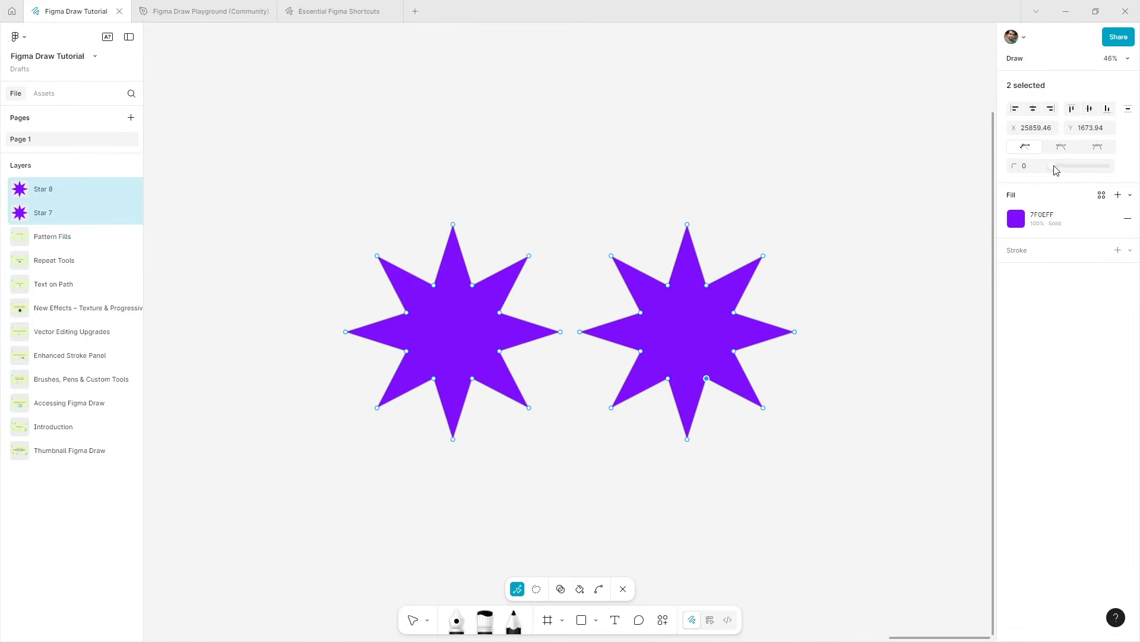
{"action": "left_click_drag", "start_coordinate": [1056, 171], "coordinate": [1102, 172]}
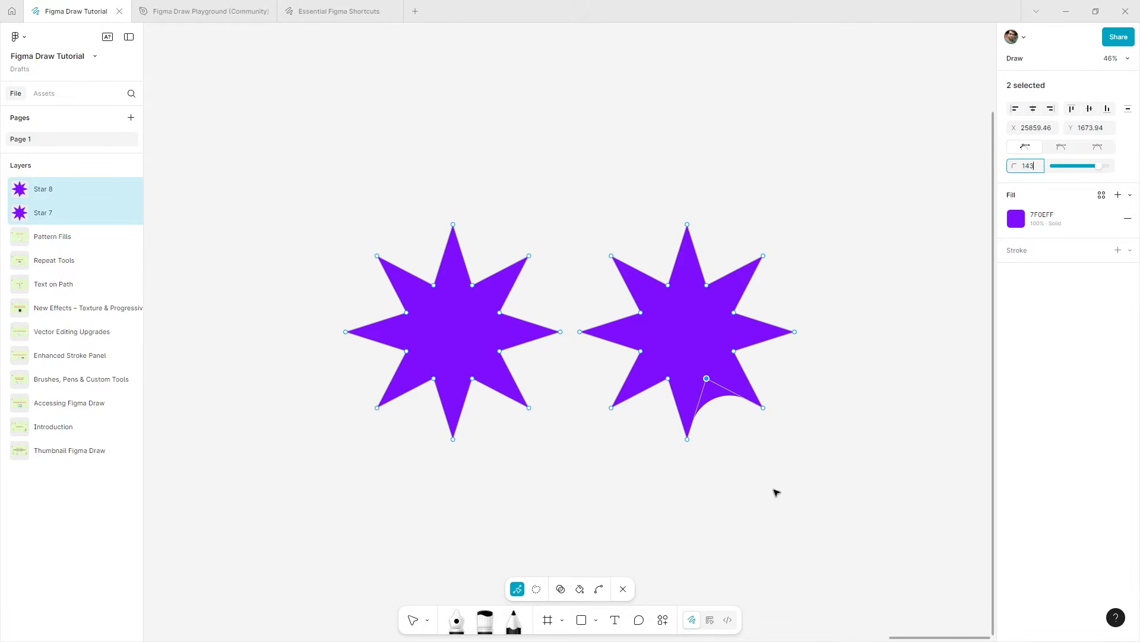
- Join the right star's bottom and lower-right tips, set its overall corner radius to 151, and exit vector editing
{"action": "left_click_drag", "start_coordinate": [791, 435], "coordinate": [748, 397]}
{"action": "left_click_drag", "start_coordinate": [711, 456], "coordinate": [677, 431], "text": "shift"}
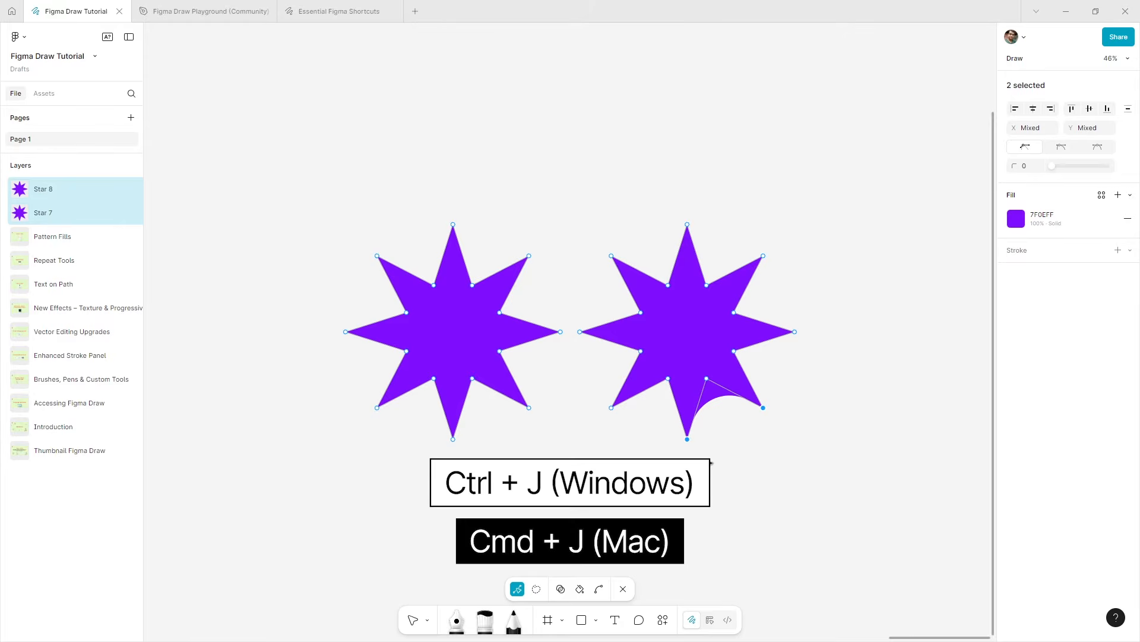
{"action": "key", "text": "ctrl+j"}
{"action": "left_click_drag", "start_coordinate": [1054, 168], "coordinate": [1100, 188]}
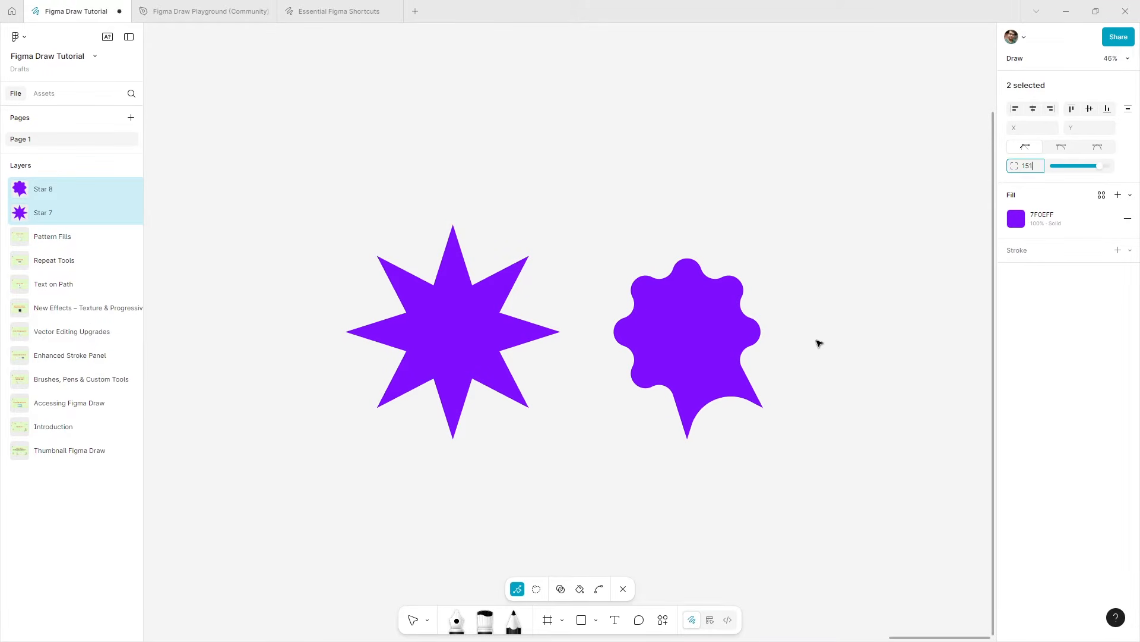
{"action": "left_click", "coordinate": [816, 345]}
{"action": "key", "text": "Escape"}
{"action": "left_click", "coordinate": [821, 400]}
- Join the left star's lower-right tip to the right star's lower-left tip in vector editing, and round the combined shape's corners
{"action": "left_click_drag", "start_coordinate": [839, 509], "coordinate": [262, 125]}
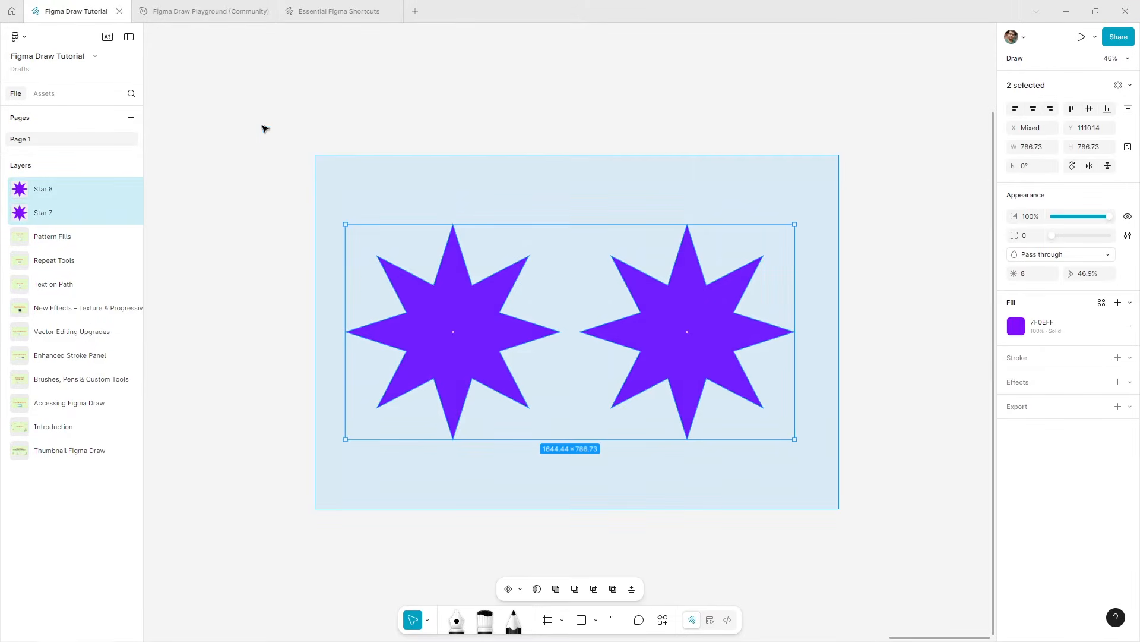
{"action": "key", "text": "Return"}
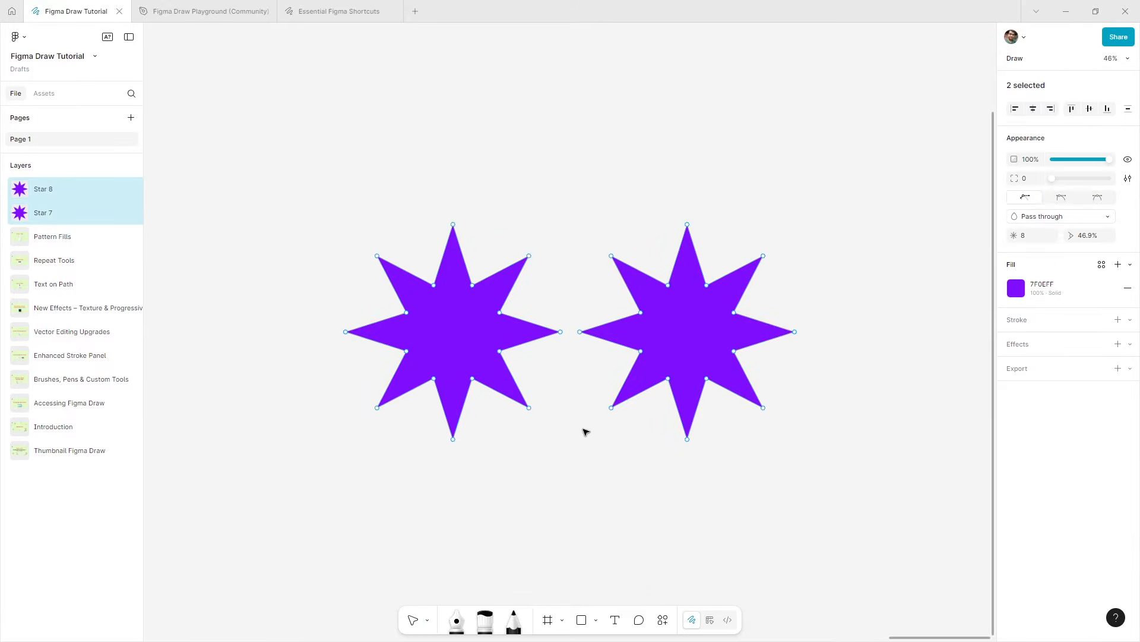
{"action": "left_click_drag", "start_coordinate": [627, 424], "coordinate": [516, 406]}
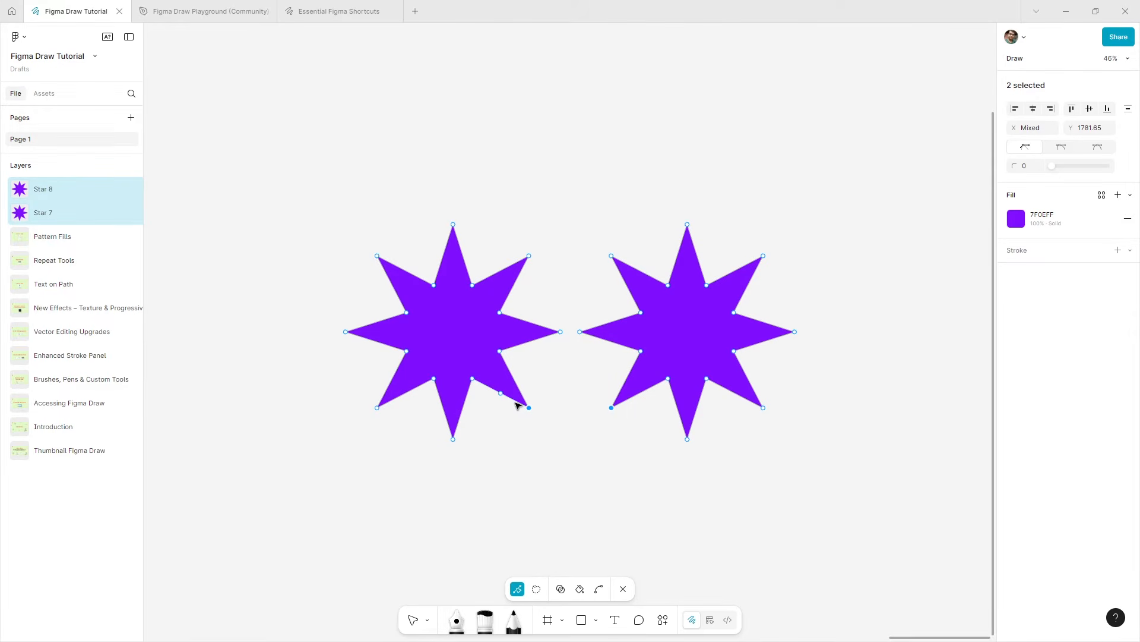
{"action": "key", "text": "ctrl"}
{"action": "key", "text": "ctrl+j"}
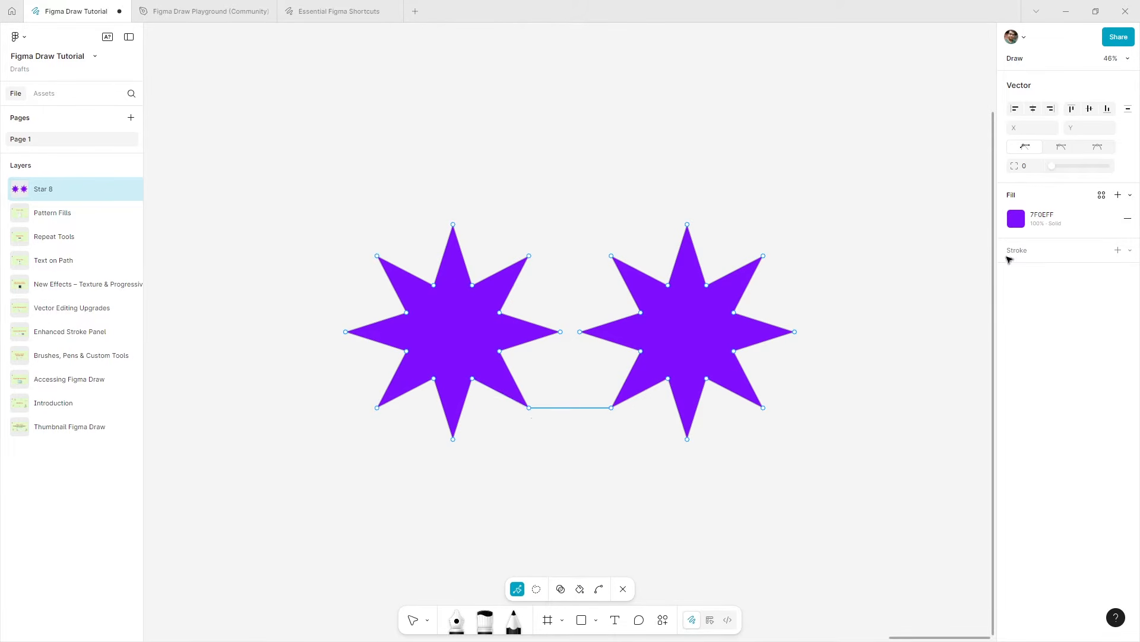
{"action": "left_click_drag", "start_coordinate": [1053, 172], "coordinate": [1091, 172]}
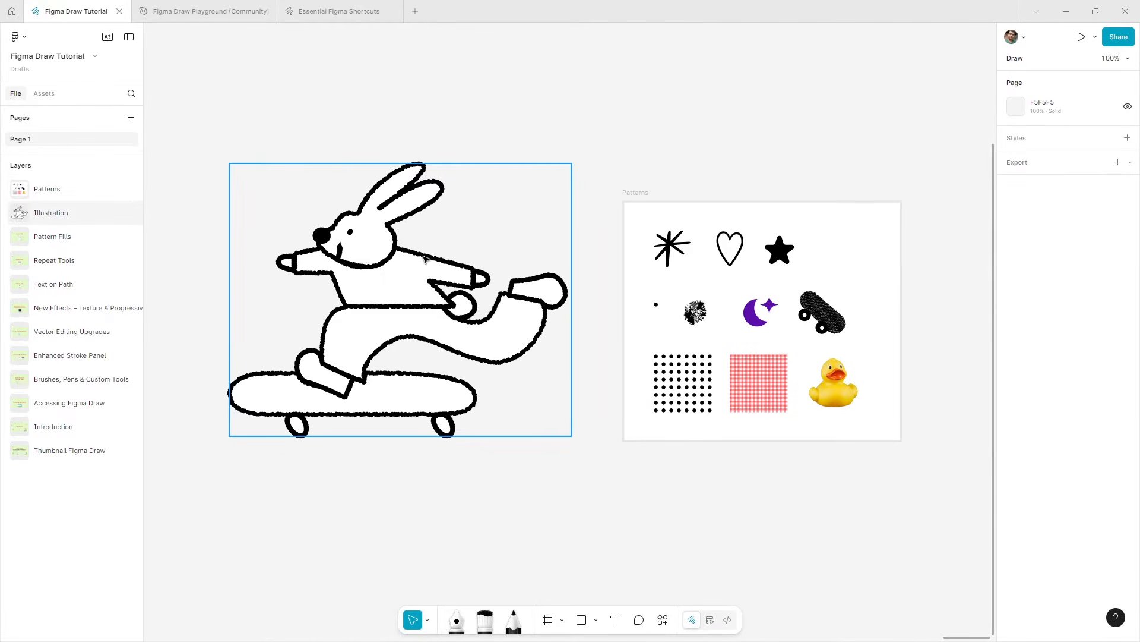
- Replace the rabbit shirt's white fill with a pattern fill, using the red gingham square in the Patterns frame as the source
{"action": "left_click", "coordinate": [424, 257]}
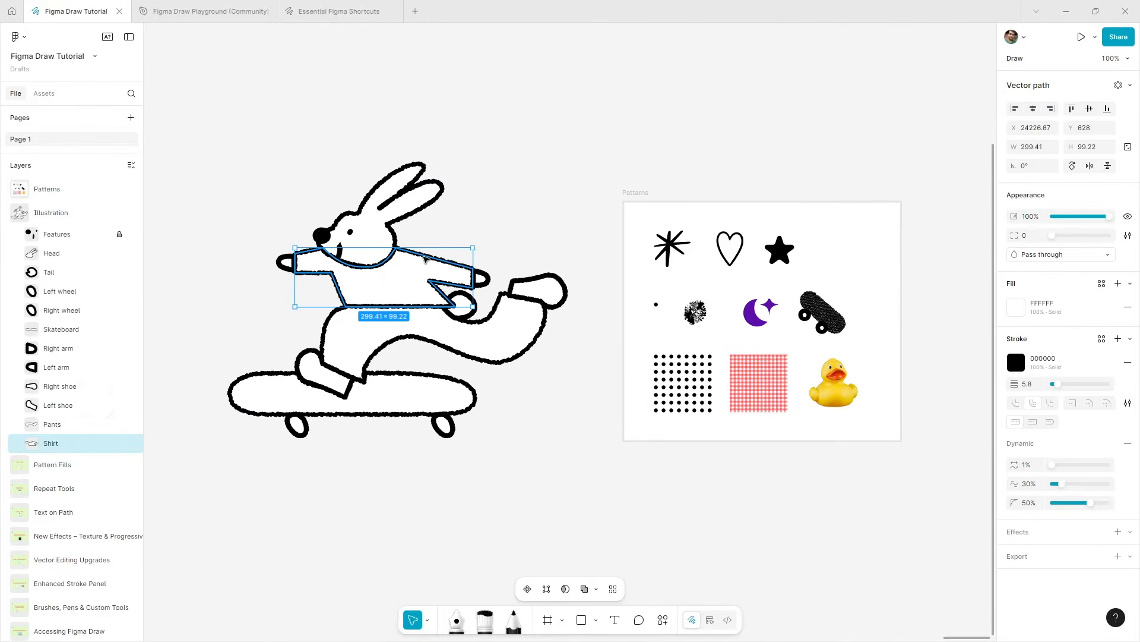
{"action": "left_click", "coordinate": [1017, 307]}
{"action": "left_click_drag", "start_coordinate": [944, 393], "coordinate": [963, 381]}
{"action": "left_click", "coordinate": [900, 325]}
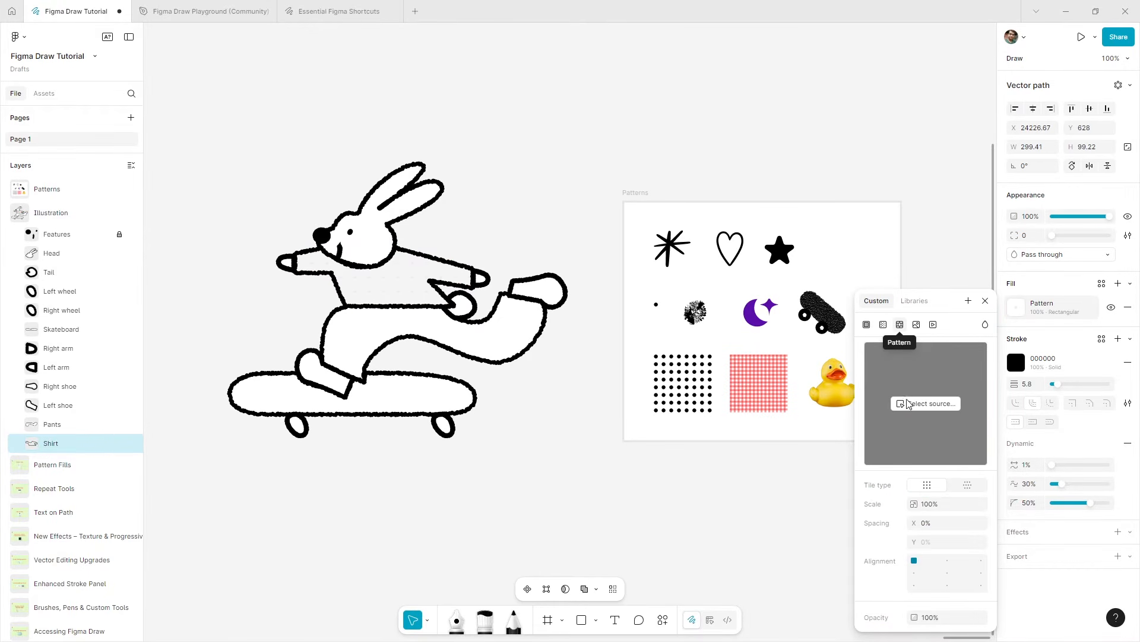
{"action": "left_click", "coordinate": [764, 387]}
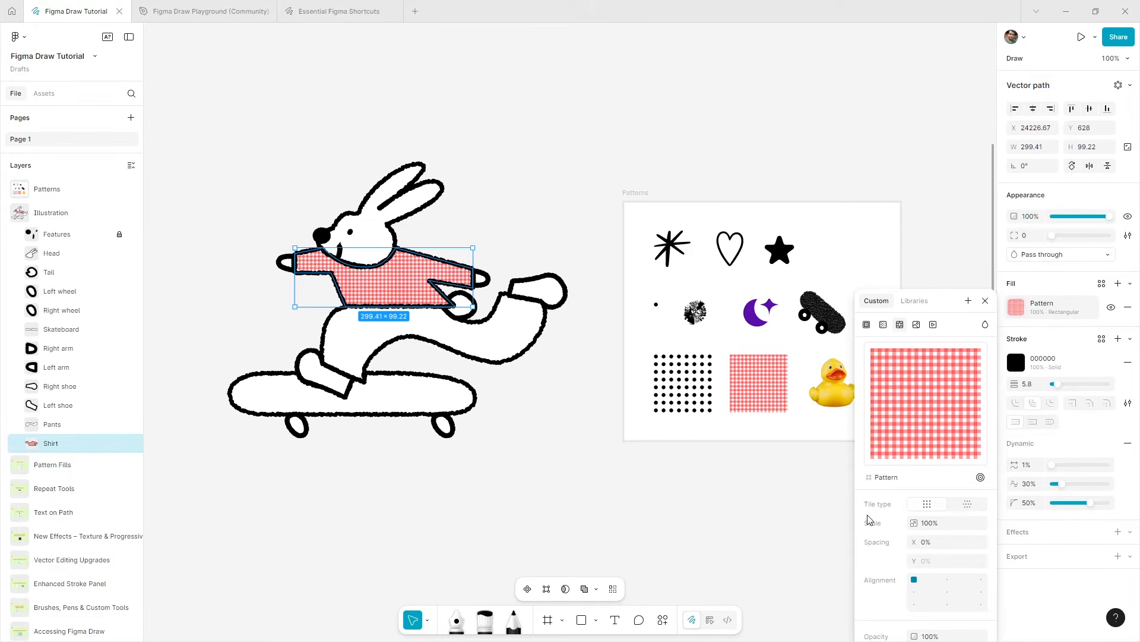
- Set the shirt pattern's scale to 150% and align the pattern to the centre
{"action": "left_click", "coordinate": [945, 506]}
{"action": "type", "text": "150"}
{"action": "key", "text": "Return"}
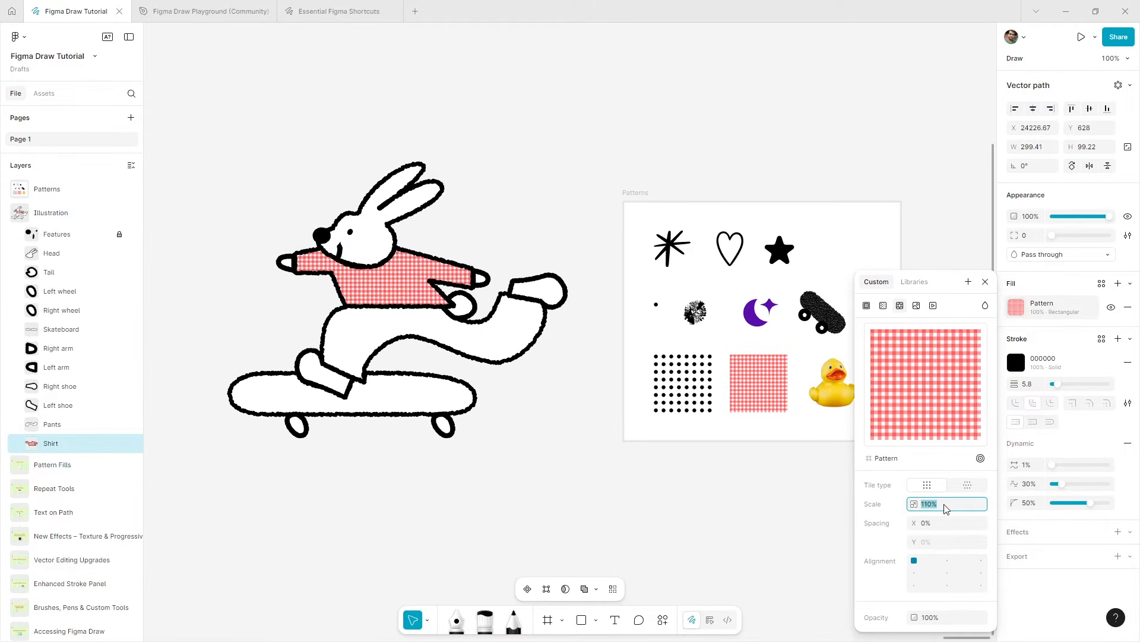
{"action": "left_click", "coordinate": [947, 572]}
{"action": "left_click_drag", "start_coordinate": [914, 617], "coordinate": [1014, 587]}
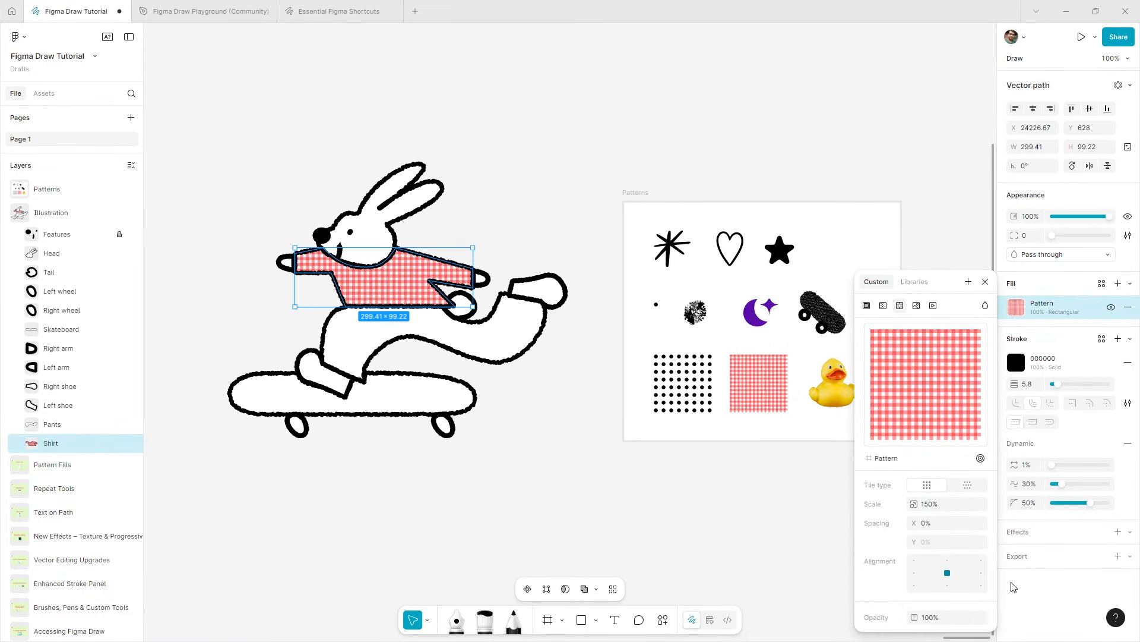
- Change the shirt pattern's tile type to vertical hexagonal and increase its scale in several large increments
{"action": "left_click", "coordinate": [968, 486]}
{"action": "left_click", "coordinate": [956, 525]}
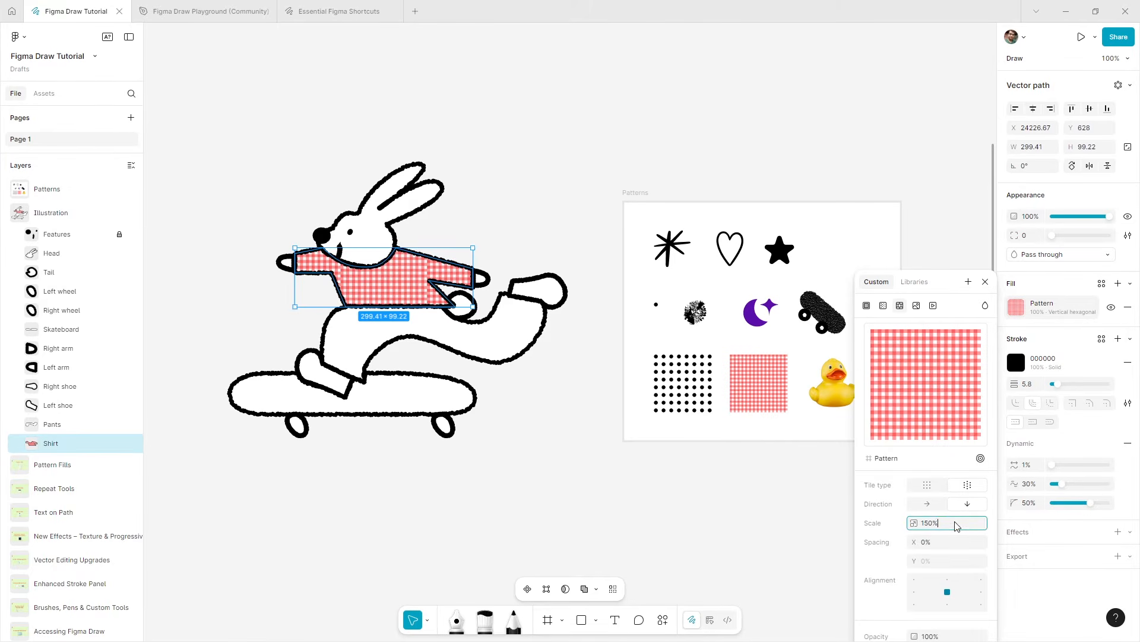
{"action": "key", "text": "shift+Up"}
{"action": "key", "text": "shift+Up"}
{"action": "key", "text": "shift+Up"}
{"action": "key", "text": "shift+Up"}
{"action": "key", "text": "shift+Up"}
{"action": "key", "text": "shift+Up"}
{"action": "key", "text": "shift+Up"}
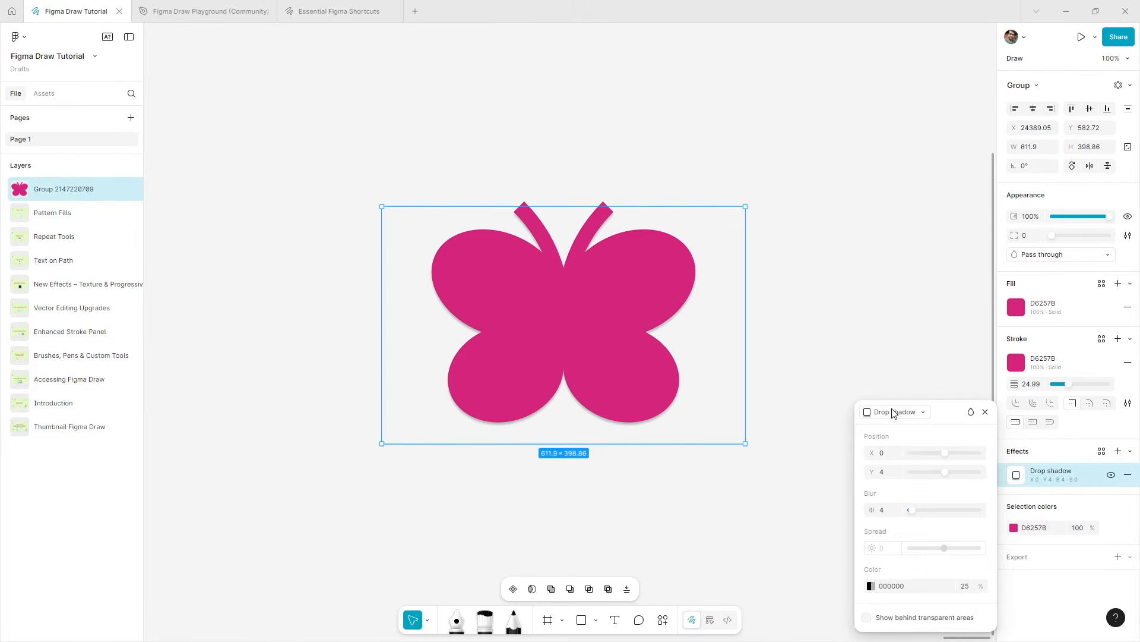
- Change the pink butterfly's drop shadow effect to Noise and try its other noise types
{"action": "left_click", "coordinate": [879, 411]}
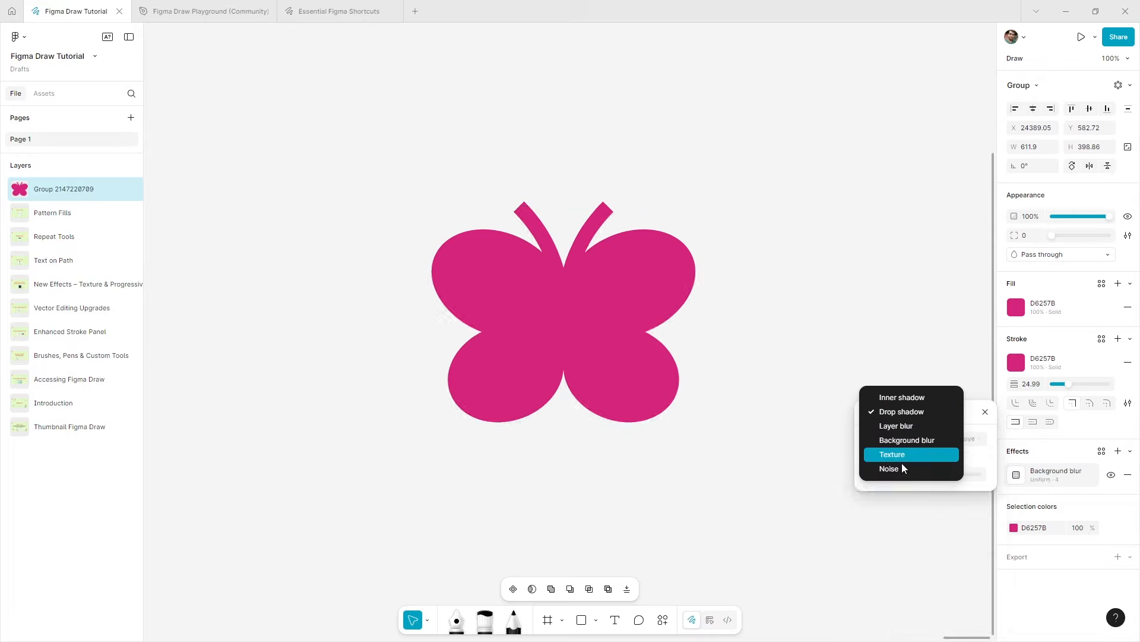
{"action": "left_click", "coordinate": [902, 468]}
{"action": "left_click", "coordinate": [927, 440]}
{"action": "left_click", "coordinate": [965, 440]}
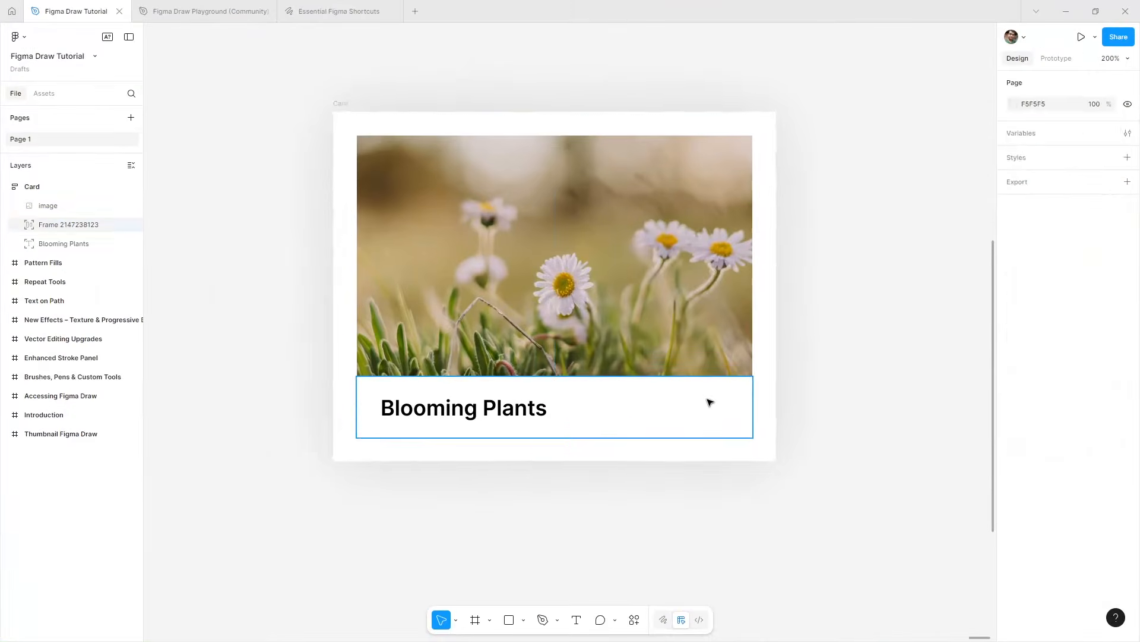
- Set the white fill of the frame behind the Blooming Plants title to 60% opacity
{"action": "left_click", "coordinate": [710, 400]}
{"action": "left_click", "coordinate": [1016, 456]}
{"action": "left_click", "coordinate": [969, 536]}
{"action": "type", "text": "60"}
{"action": "key", "text": "Return"}
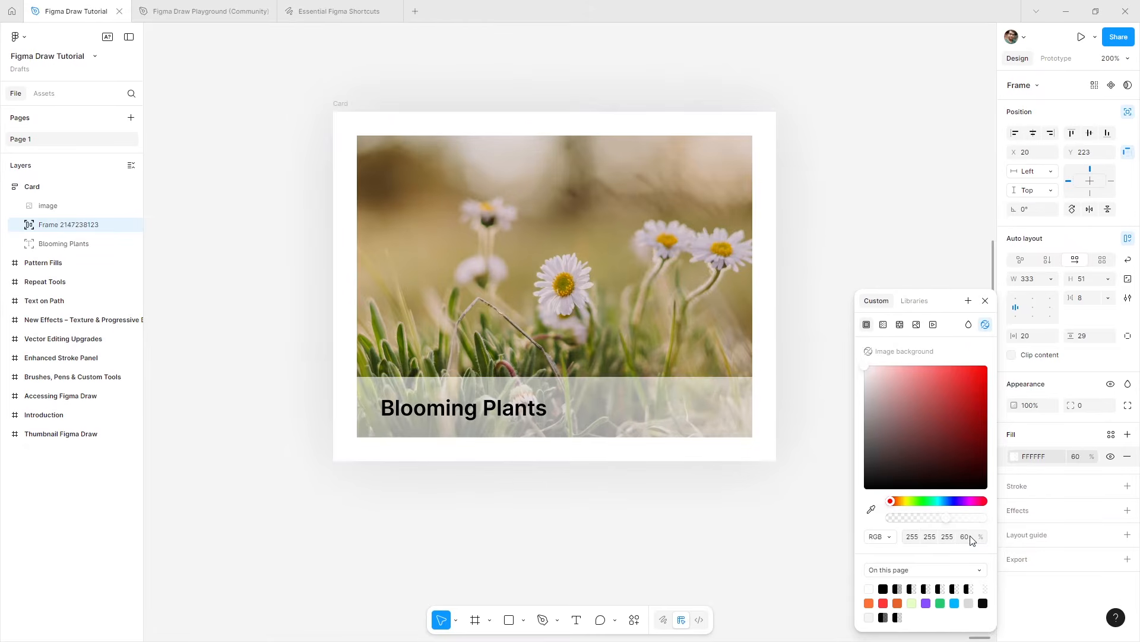
- Add a background blur effect to the title frame, switch it to Progressive, and adjust its end amount
{"action": "left_click", "coordinate": [1017, 511]}
{"action": "left_click", "coordinate": [924, 481]}
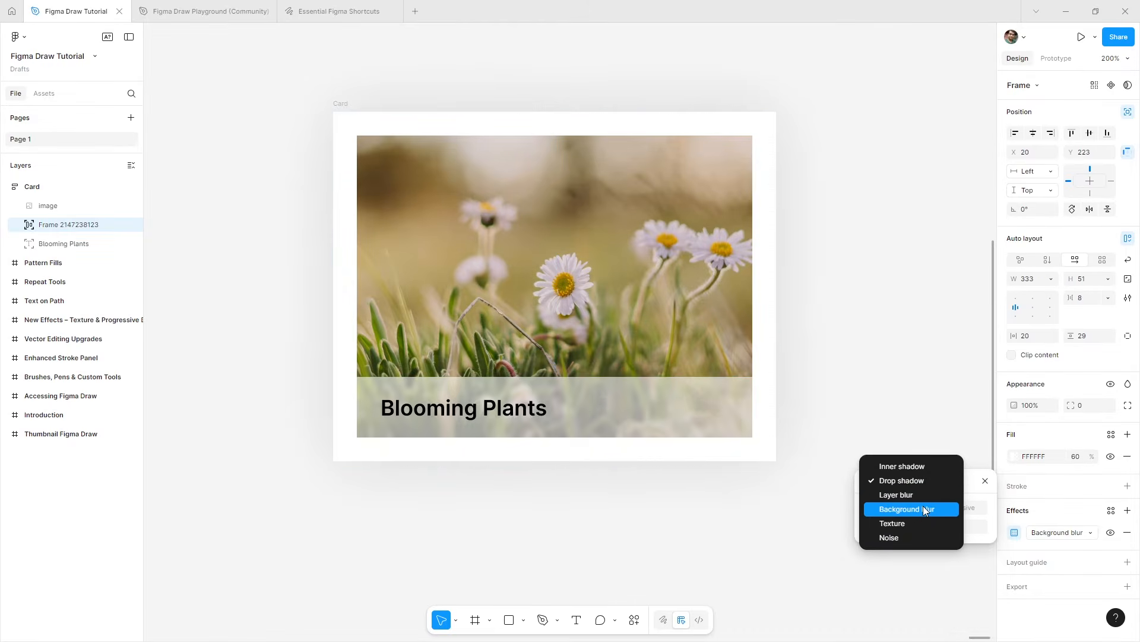
{"action": "left_click", "coordinate": [924, 509]}
{"action": "left_click", "coordinate": [938, 528]}
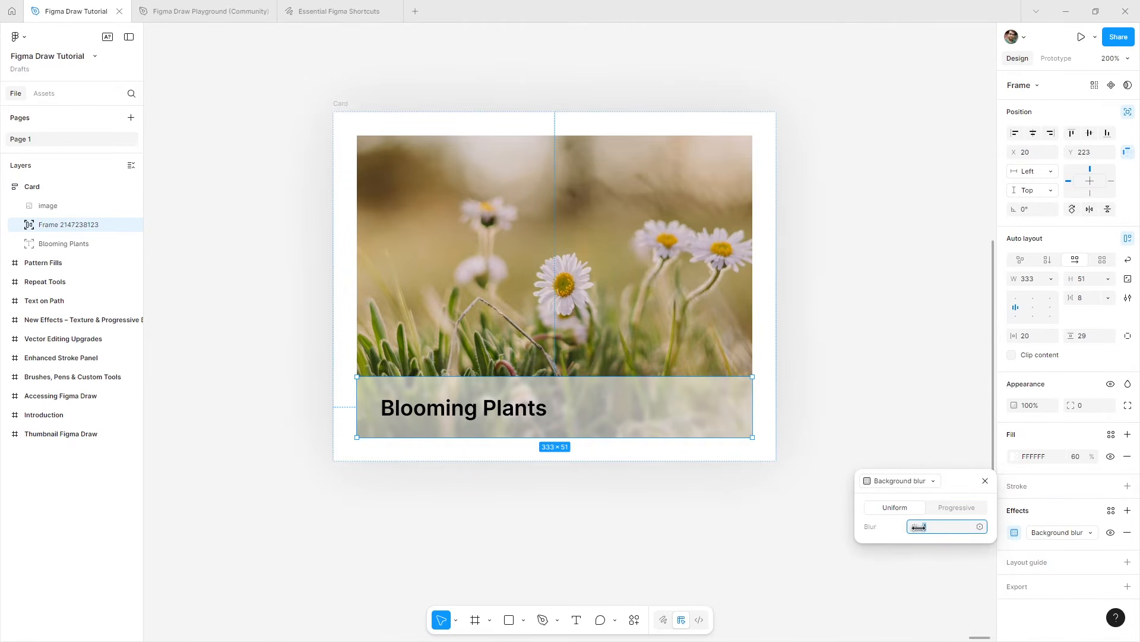
{"action": "left_click", "coordinate": [953, 509]}
{"action": "left_click", "coordinate": [943, 549]}
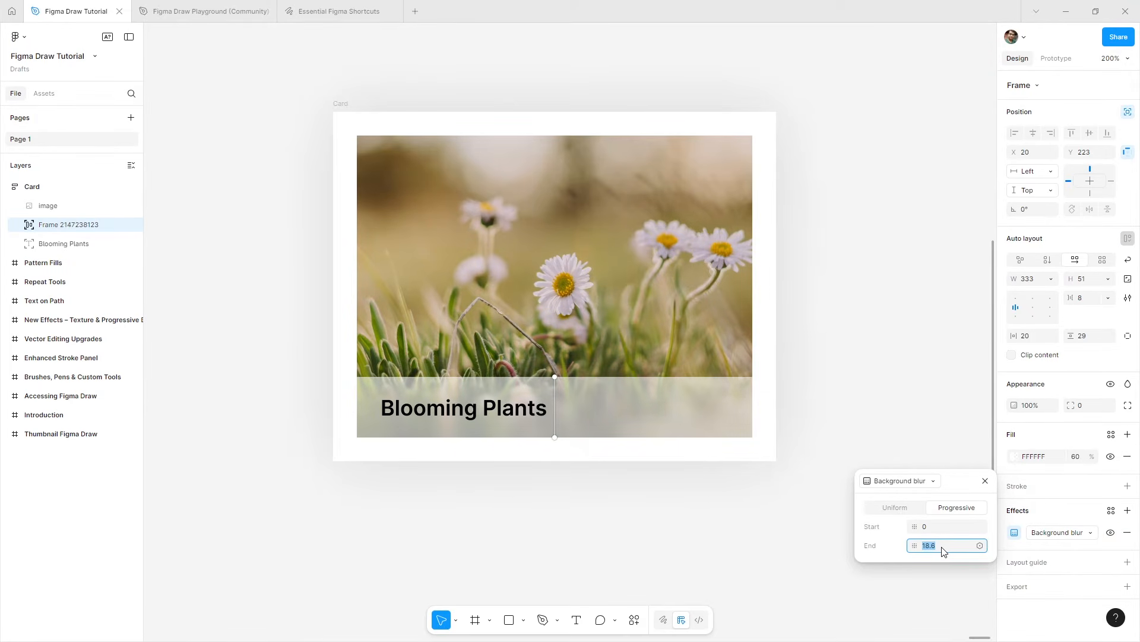
{"action": "left_click", "coordinate": [594, 400]}
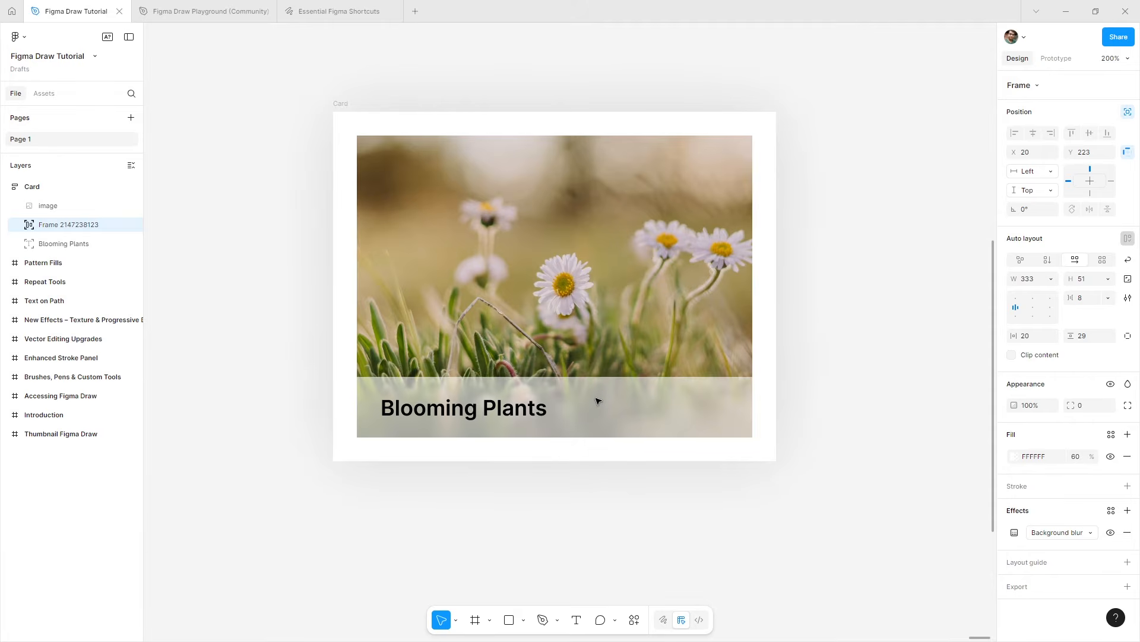
- Increase the height of the frame behind the Blooming Plants title to 80 and readjust its background blur amount
{"action": "left_click_drag", "start_coordinate": [589, 377], "coordinate": [590, 342]}
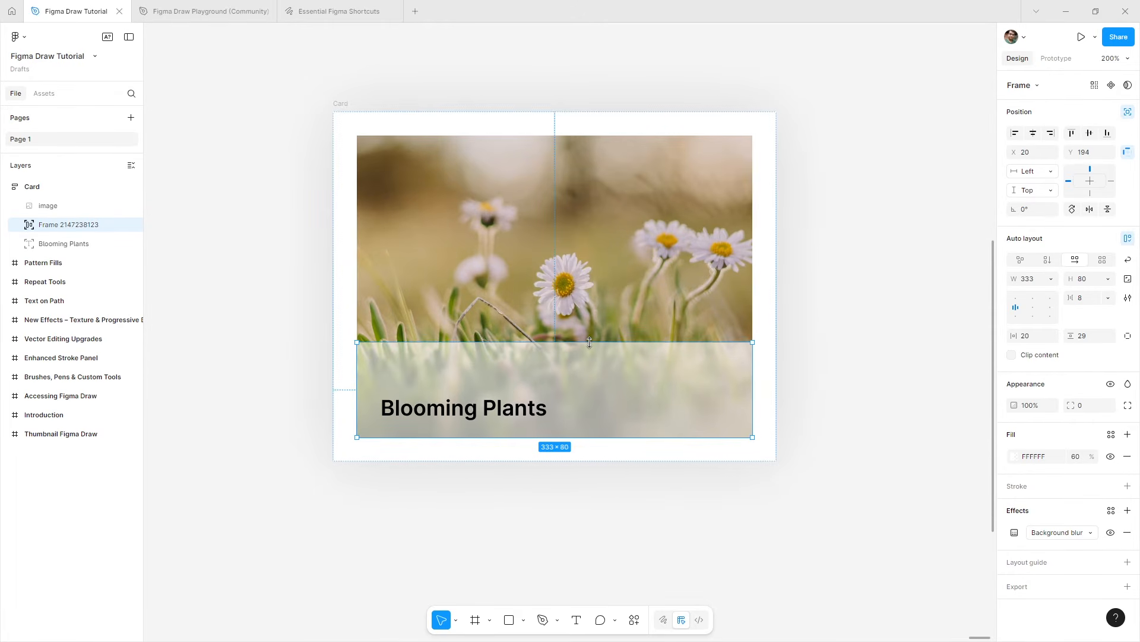
{"action": "left_click", "coordinate": [1015, 533]}
{"action": "left_click", "coordinate": [944, 599]}
{"action": "left_click_drag", "start_coordinate": [920, 599], "coordinate": [950, 599]}
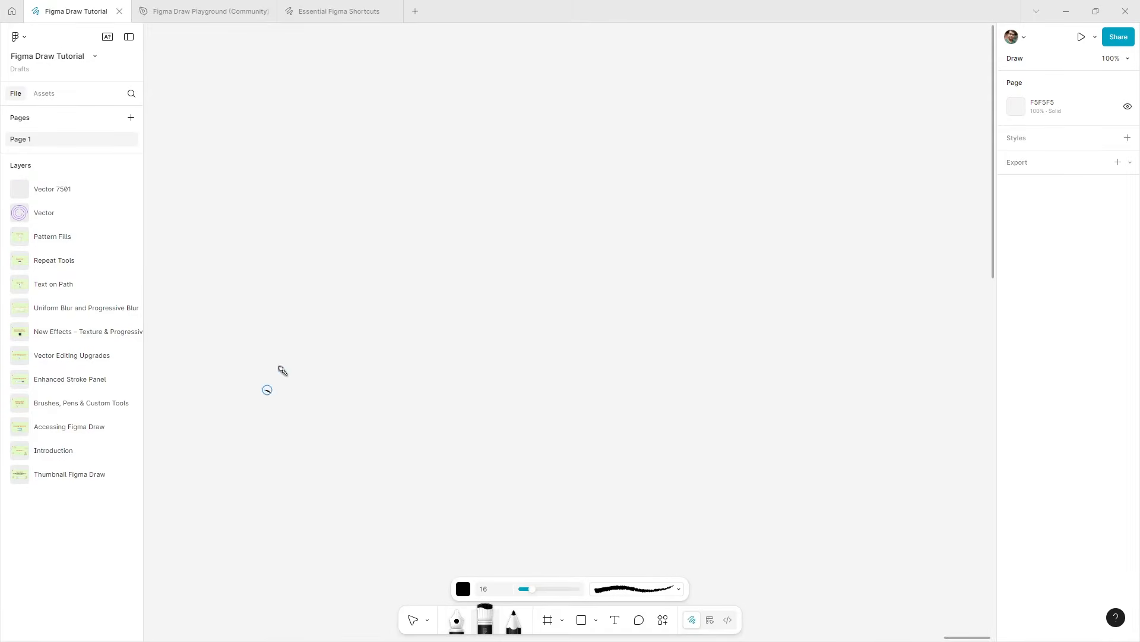
- Draw a wavy brush stroke, add the text "Text On Path" along it, and shift the text's starting point along the path
{"action": "mouse_move", "coordinate": [265, 388]}
{"action": "left_mouse_down"}
{"action": "mouse_move", "coordinate": [372, 314]}
{"action": "mouse_move", "coordinate": [623, 380]}
{"action": "mouse_move", "coordinate": [753, 323]}
{"action": "left_mouse_up"}
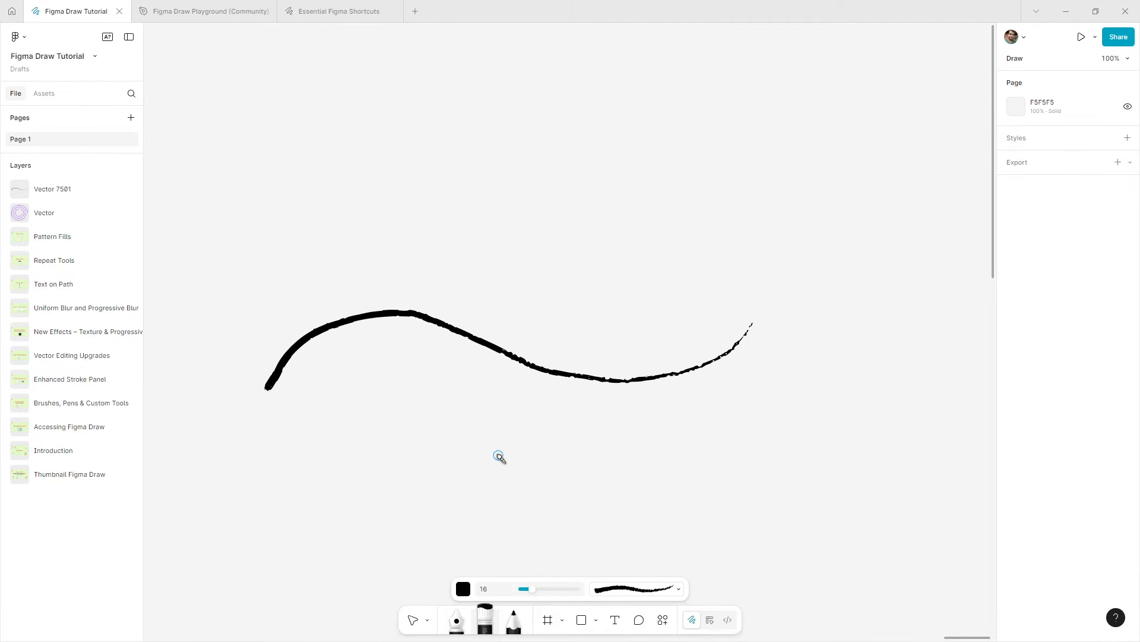
{"action": "key", "text": "t"}
{"action": "left_click", "coordinate": [511, 352]}
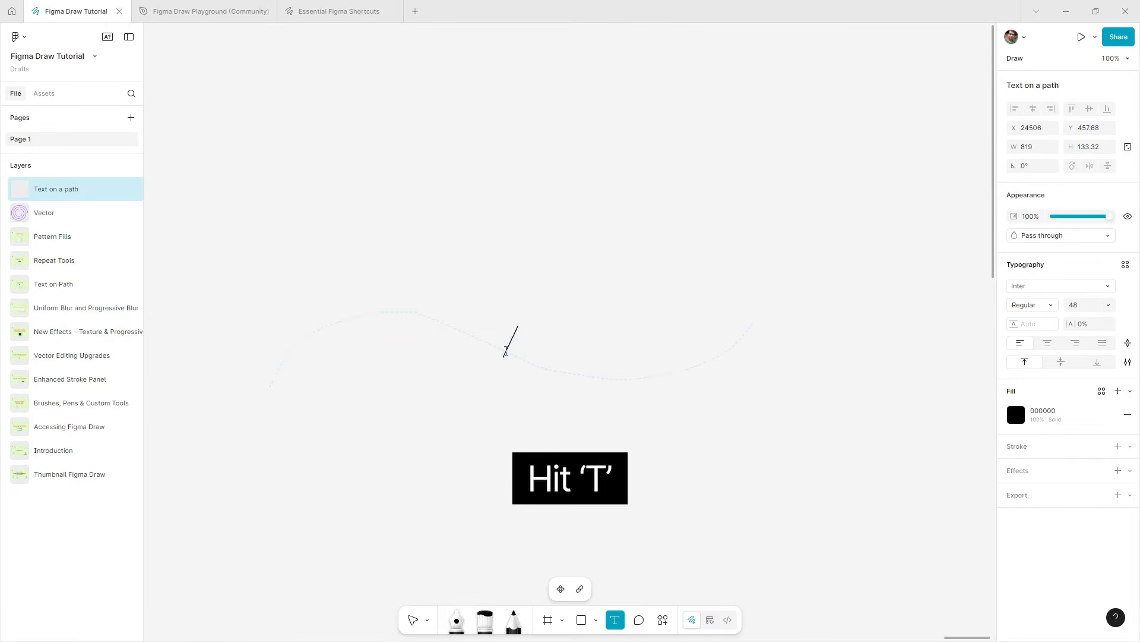
{"action": "type", "text": "Text On P"}
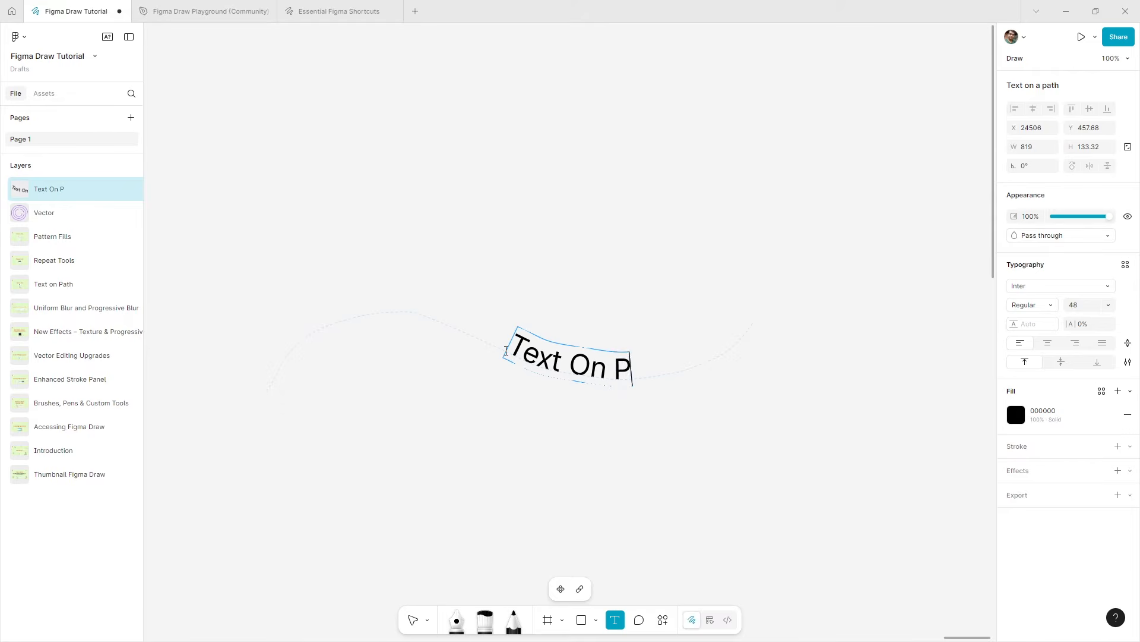
{"action": "type", "text": "ath"}
{"action": "left_click", "coordinate": [412, 619]}
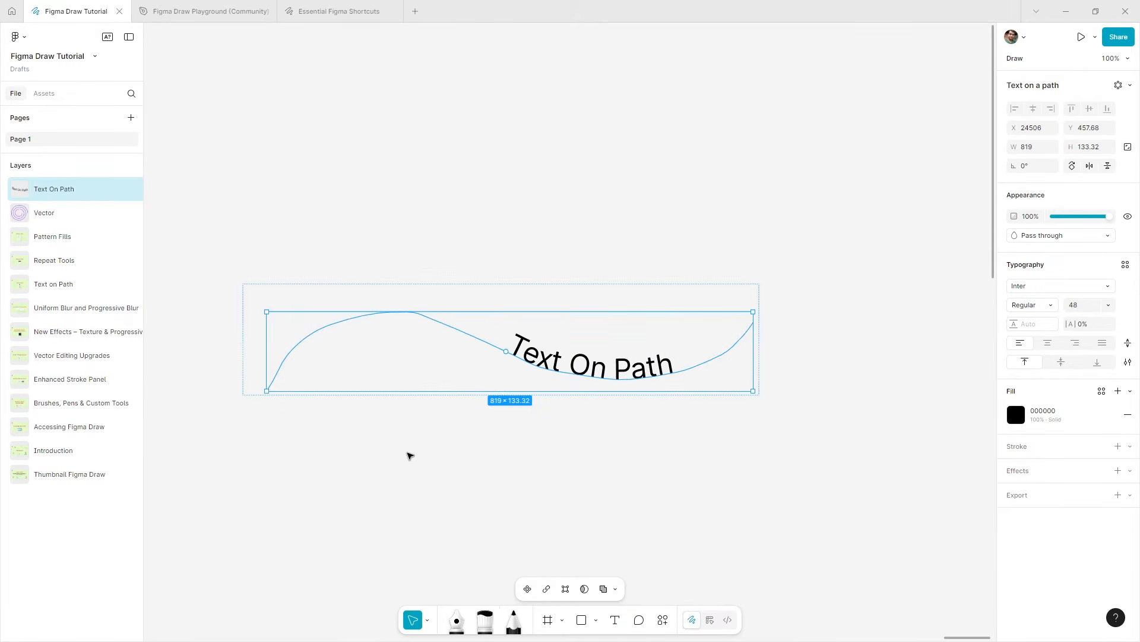
{"action": "left_click_drag", "start_coordinate": [506, 352], "coordinate": [466, 372]}
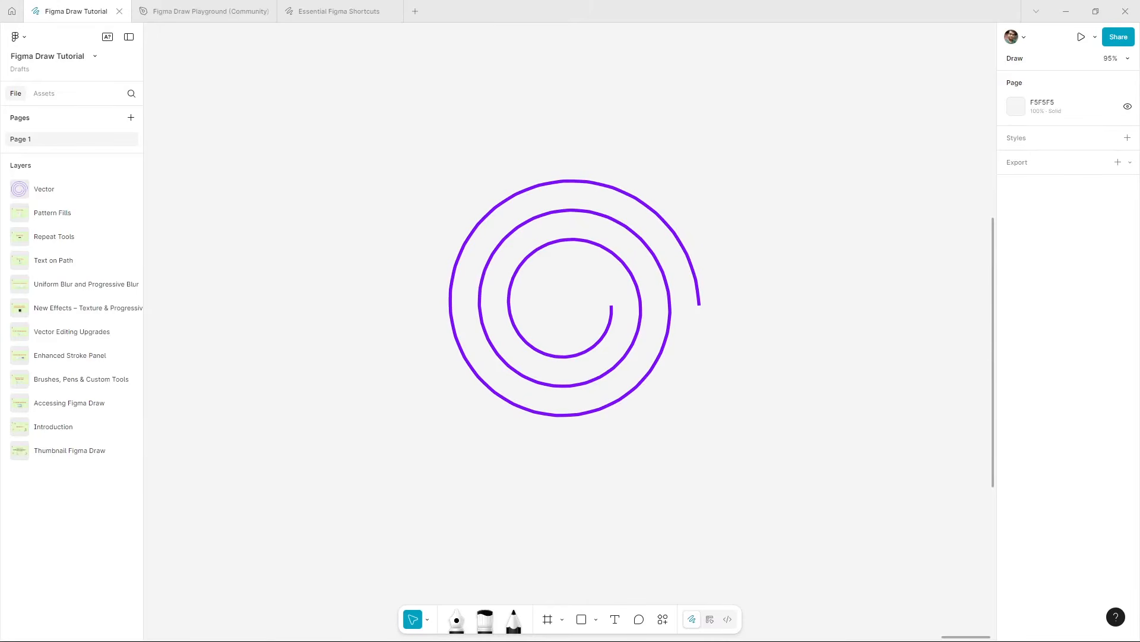
- Add the text "Click a path, tap 'T', and start typing" to the purple spiral and slide its starting point inward along the path
{"action": "key", "text": "t"}
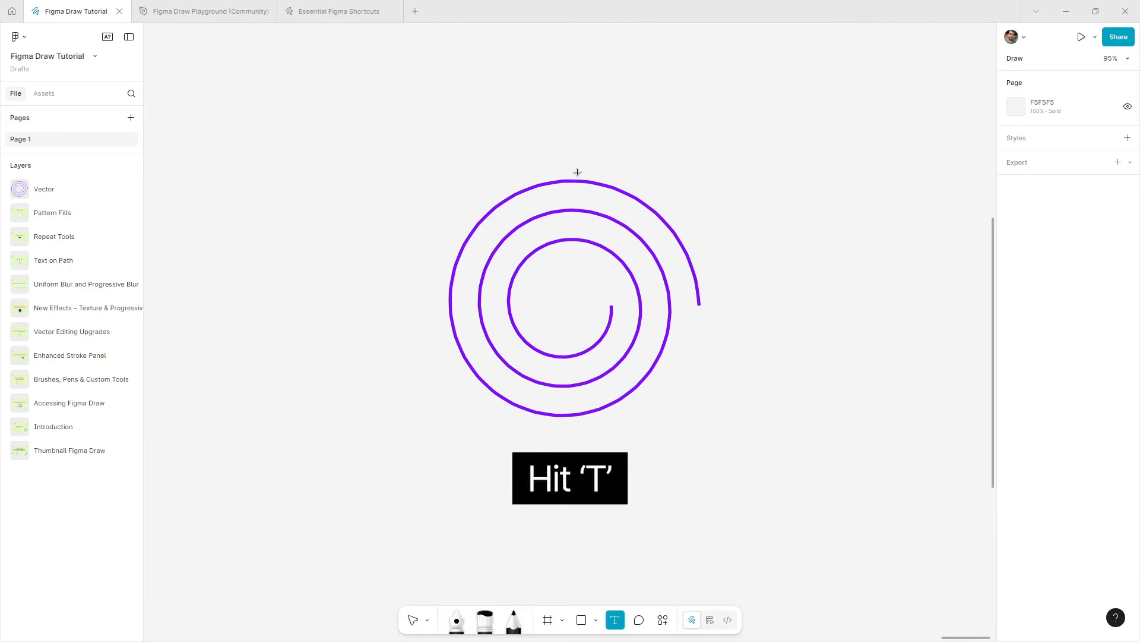
{"action": "left_click", "coordinate": [579, 182]}
{"action": "type", "text": "Click a path, tap 'T', and start typing"}
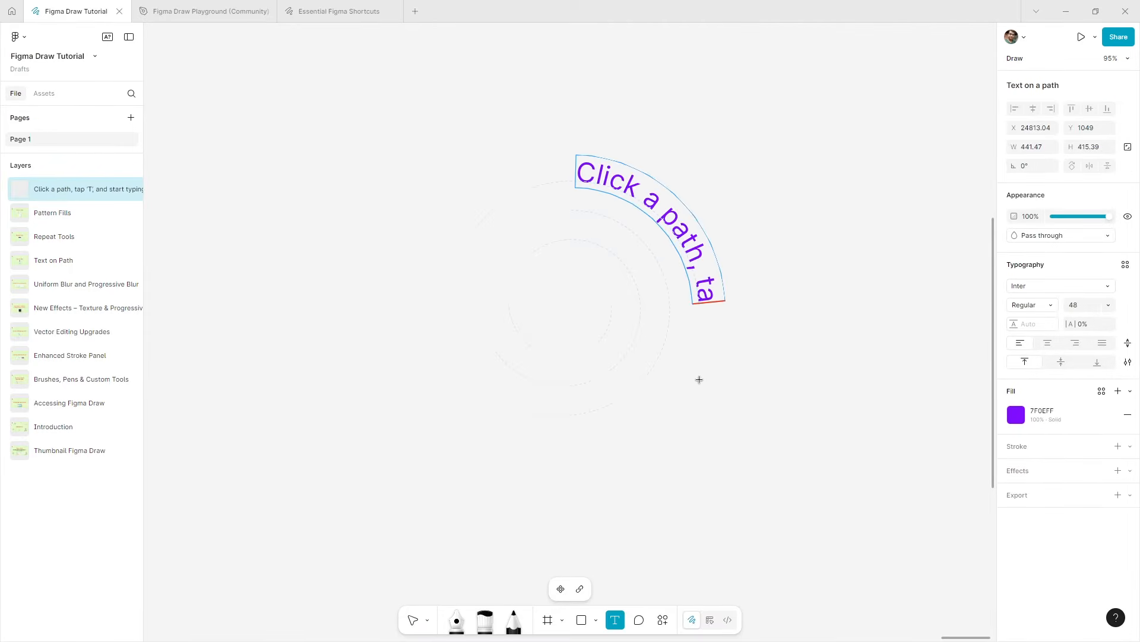
{"action": "left_click", "coordinate": [413, 620]}
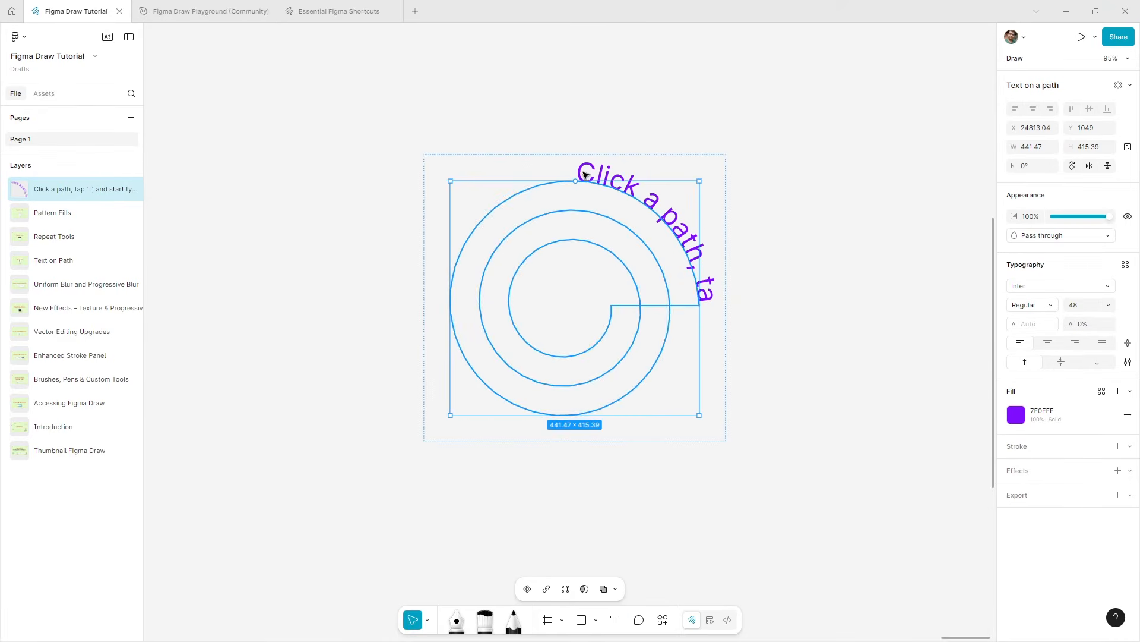
{"action": "left_click_drag", "start_coordinate": [578, 178], "coordinate": [642, 261]}
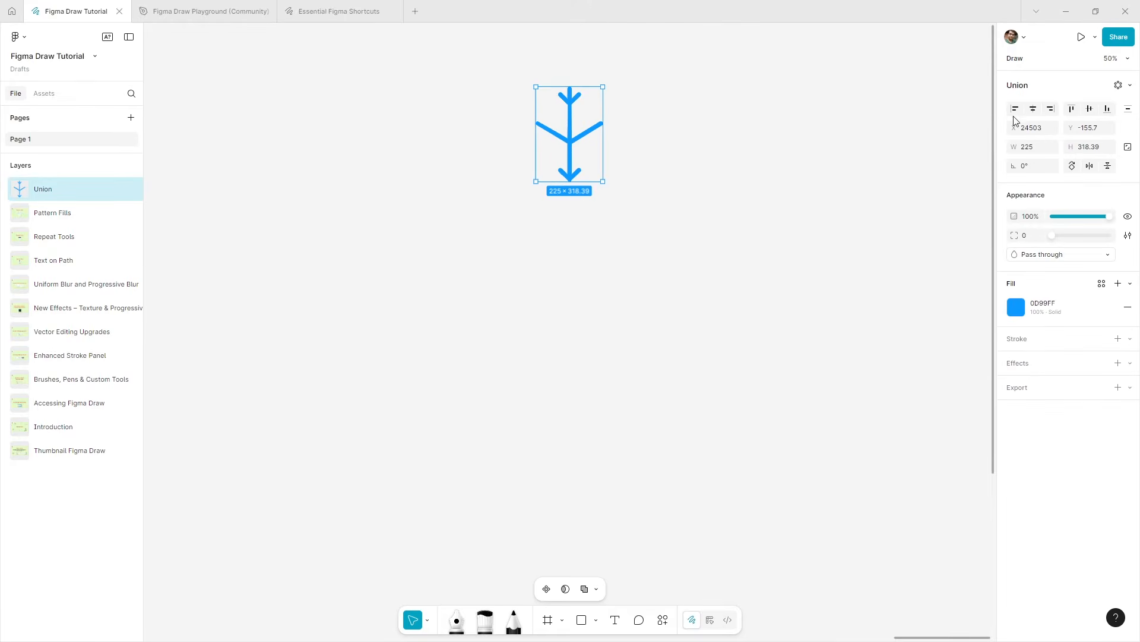
- Apply a radial repeat to the blue arrow shape and set its count to 8
{"action": "left_click", "coordinate": [1130, 86]}
{"action": "left_click", "coordinate": [1104, 106]}
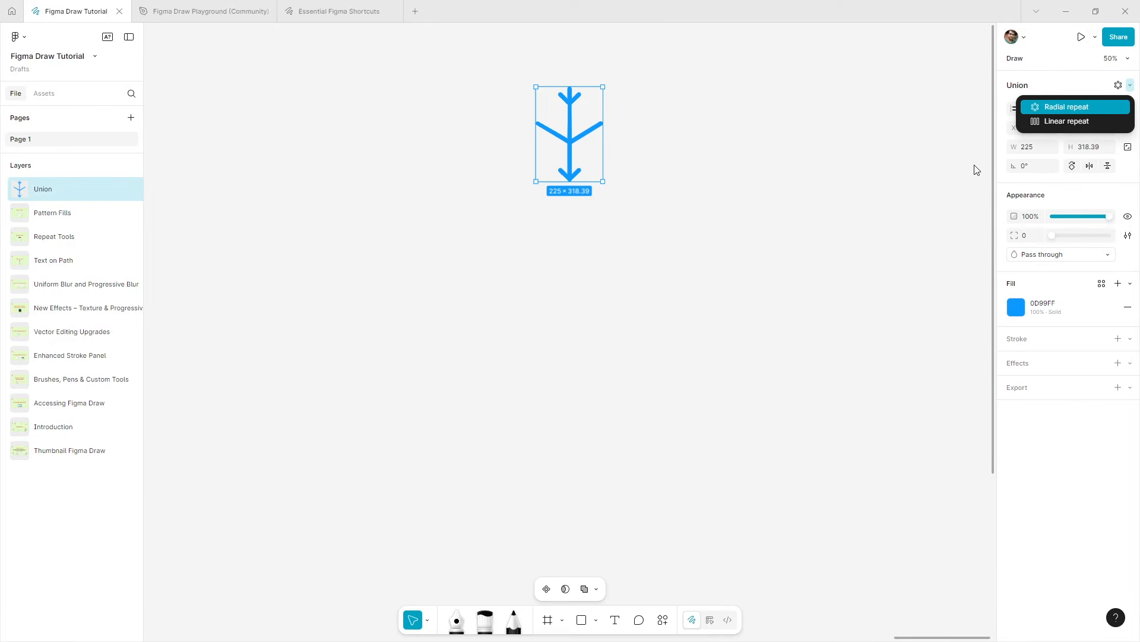
{"action": "left_click", "coordinate": [1017, 112]}
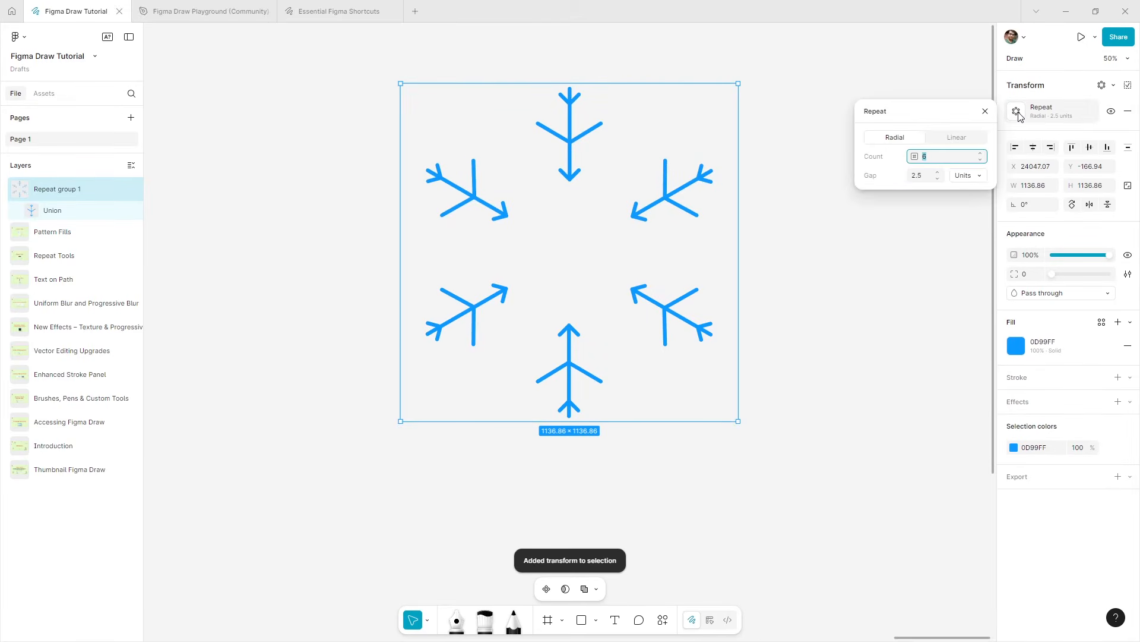
{"action": "key", "text": "Up"}
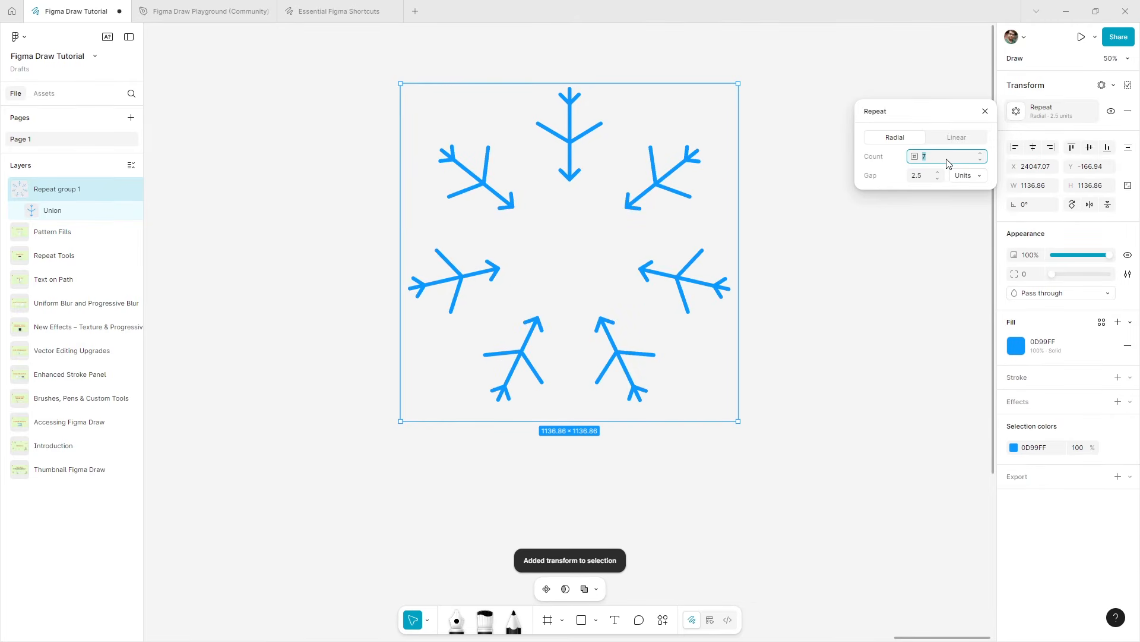
{"action": "key", "text": "Up"}
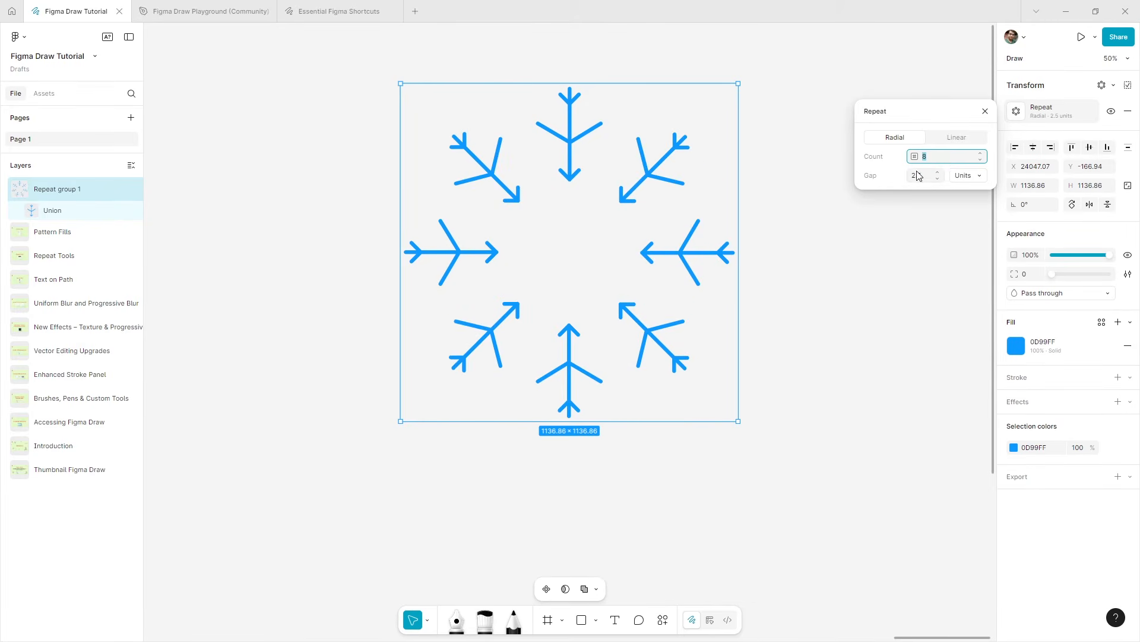
- Set the radial repeat's gap to 4.5 units and close its settings
{"action": "left_click", "coordinate": [918, 175]}
{"action": "key", "text": "Up"}
{"action": "key", "text": "Up"}
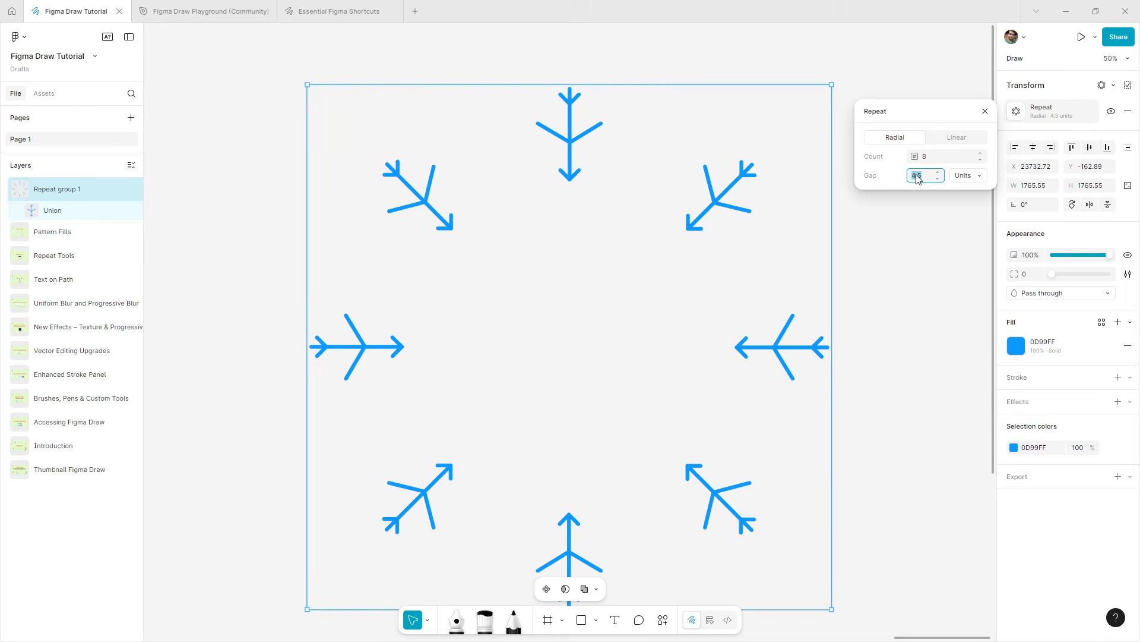
{"action": "left_click", "coordinate": [984, 111]}
{"action": "left_click", "coordinate": [945, 135]}
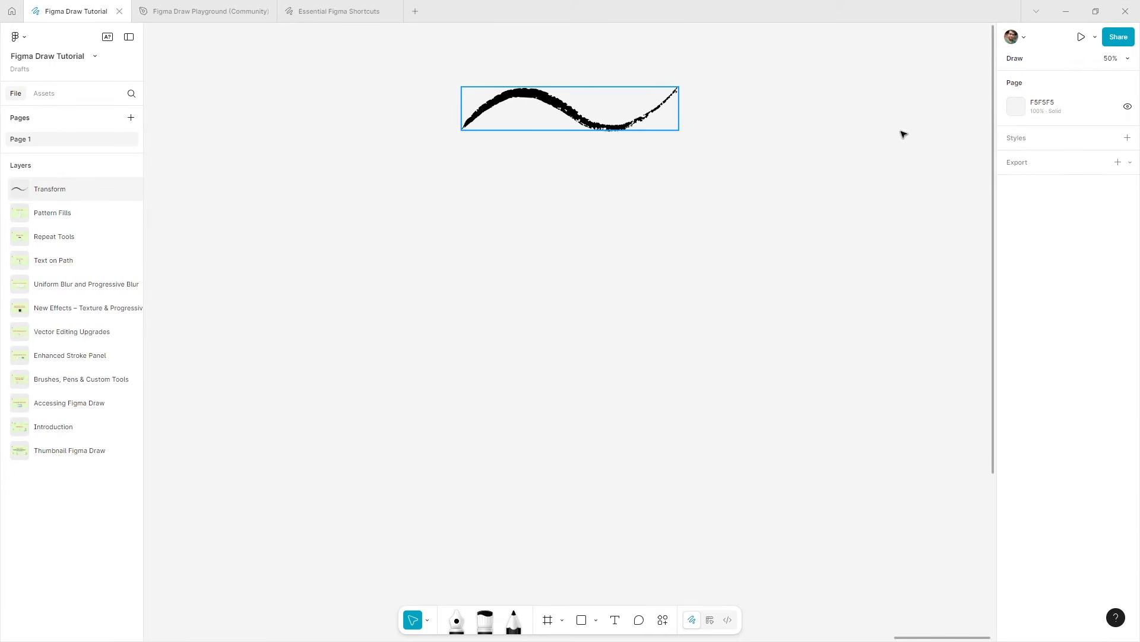
- Apply a linear repeat to the wavy brush stroke and set its direction to vertical
{"action": "left_click", "coordinate": [1114, 84]}
{"action": "left_click", "coordinate": [1069, 120]}
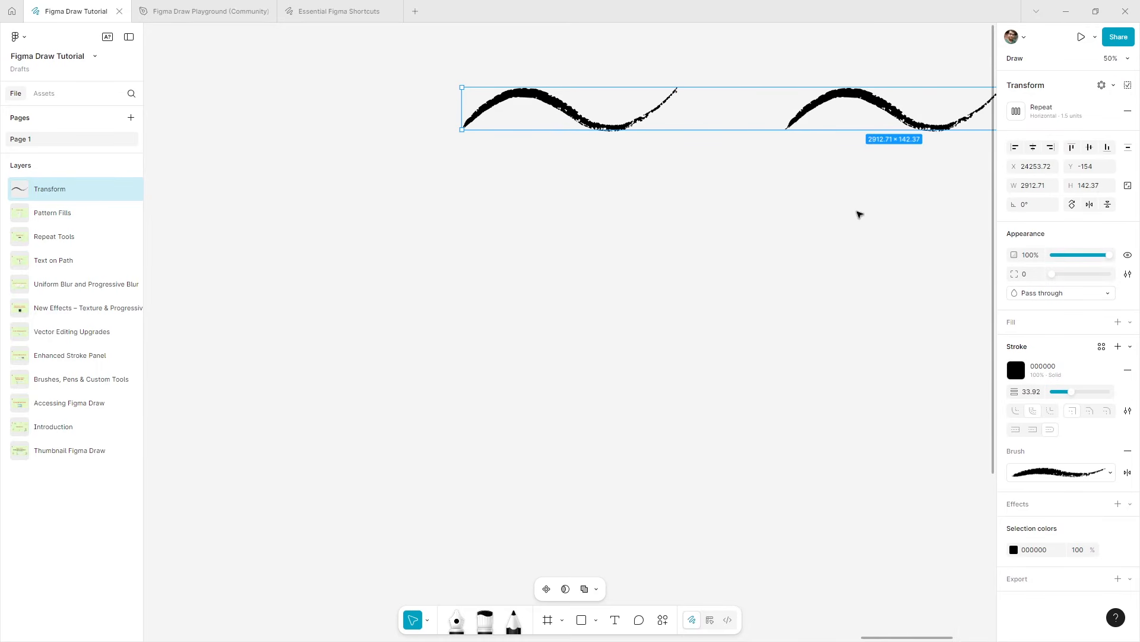
{"action": "left_click", "coordinate": [1017, 111]}
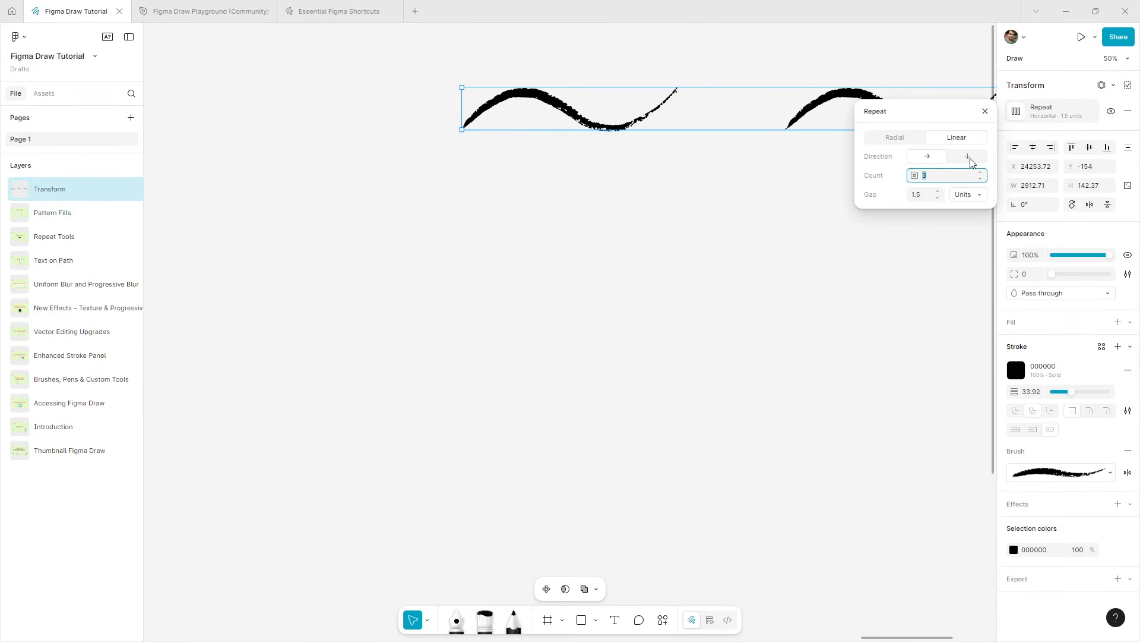
{"action": "left_click", "coordinate": [969, 158]}
- Set the wave's vertical repeat count to 6 and try a gap of 2.5 units before returning it to 1.5
{"action": "left_click", "coordinate": [933, 176]}
{"action": "type", "text": "4"}
{"action": "key", "text": "Return"}
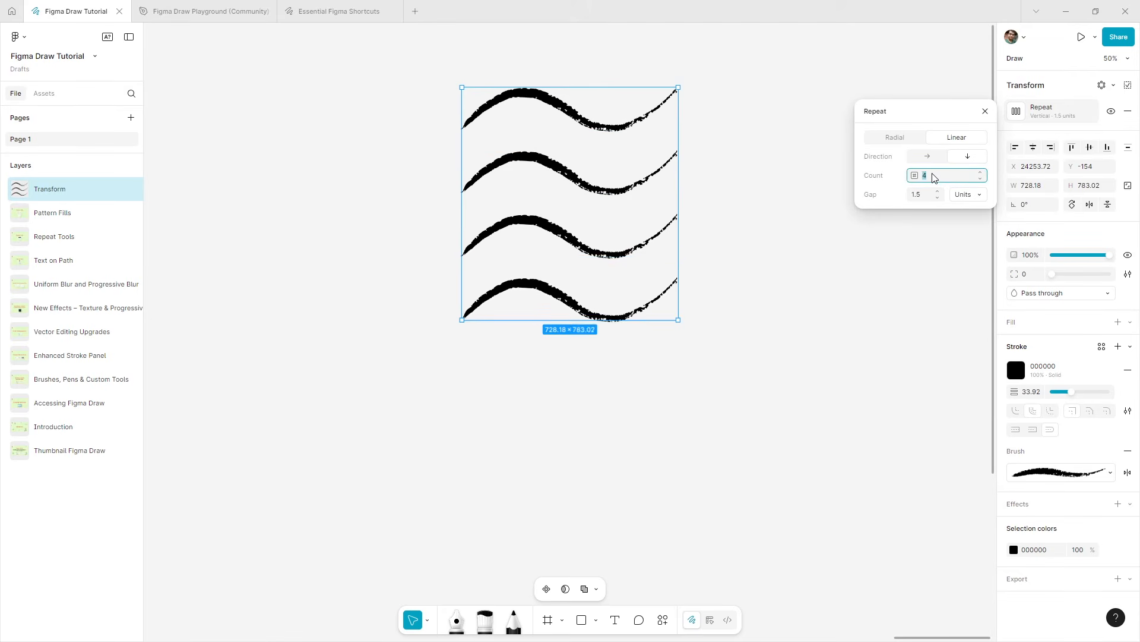
{"action": "key", "text": "Up"}
{"action": "key", "text": "Up"}
{"action": "left_click", "coordinate": [918, 196]}
{"action": "key", "text": "Up"}
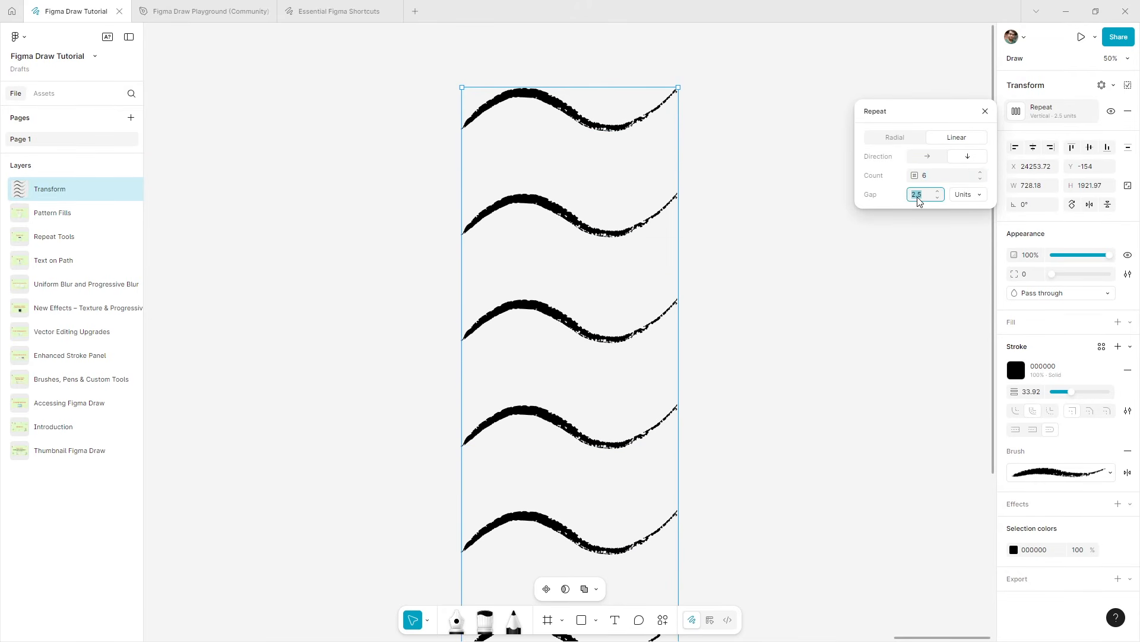
{"action": "key", "text": "Down"}
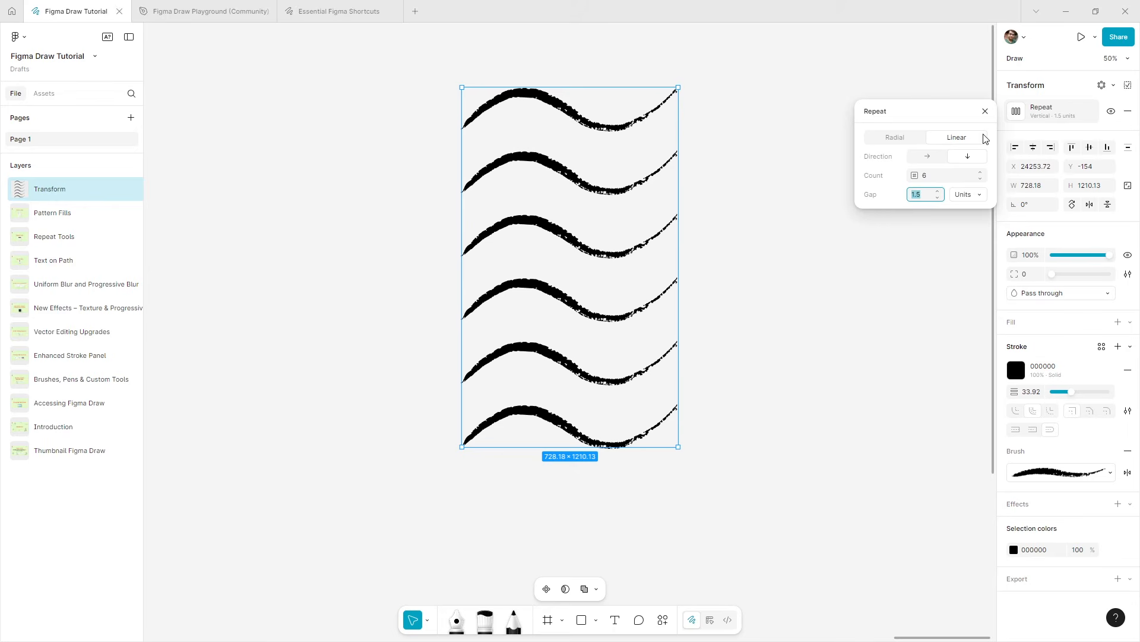
- Pick a different stroke color for the repeated waves
{"action": "left_click", "coordinate": [1016, 370]}
{"action": "left_click_drag", "start_coordinate": [930, 416], "coordinate": [996, 320]}
{"action": "left_click", "coordinate": [797, 313]}
{"action": "left_click", "coordinate": [799, 314]}
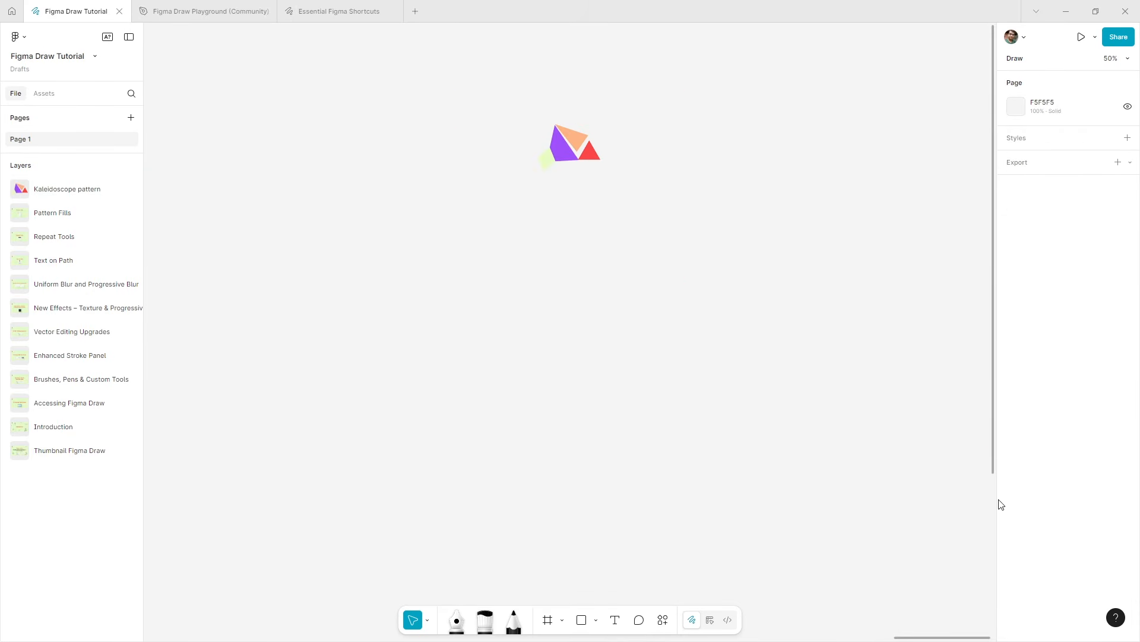
- Apply a linear repeat to the Kaleidoscope pattern group and set its direction to vertical
{"action": "left_click", "coordinate": [603, 154]}
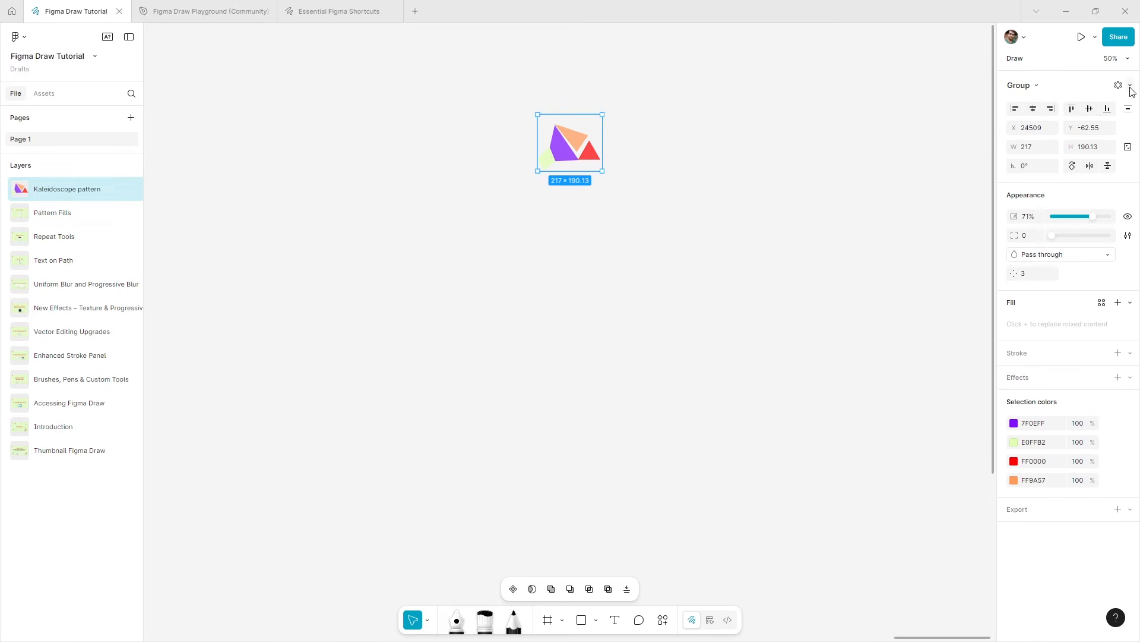
{"action": "left_click", "coordinate": [1130, 87]}
{"action": "left_click", "coordinate": [1100, 117]}
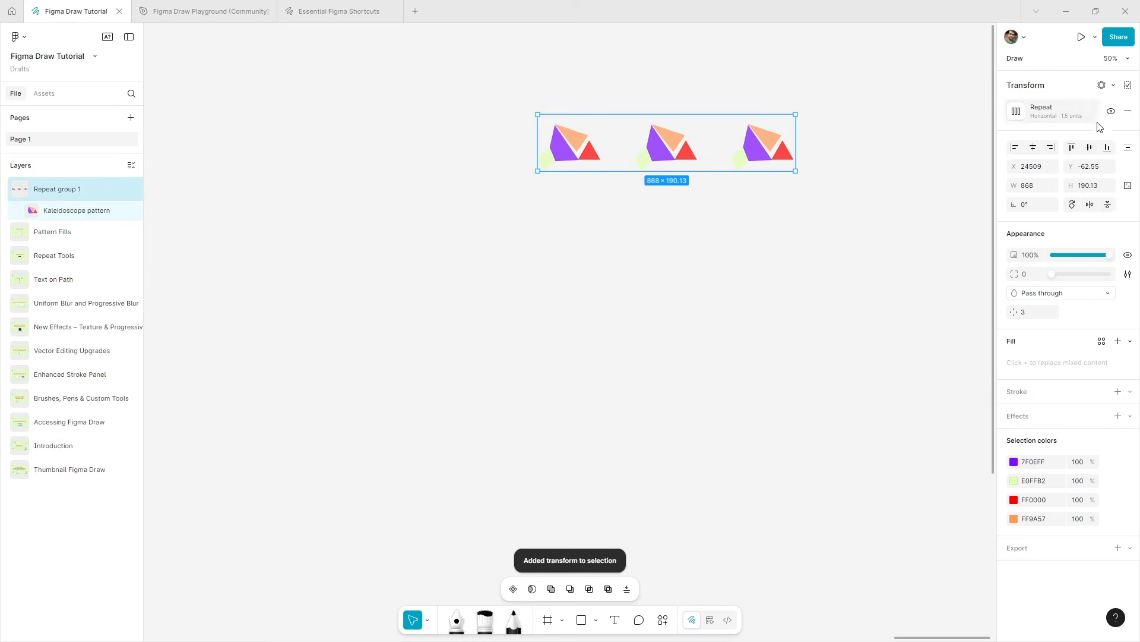
{"action": "left_click", "coordinate": [1098, 122]}
{"action": "left_click", "coordinate": [966, 158]}
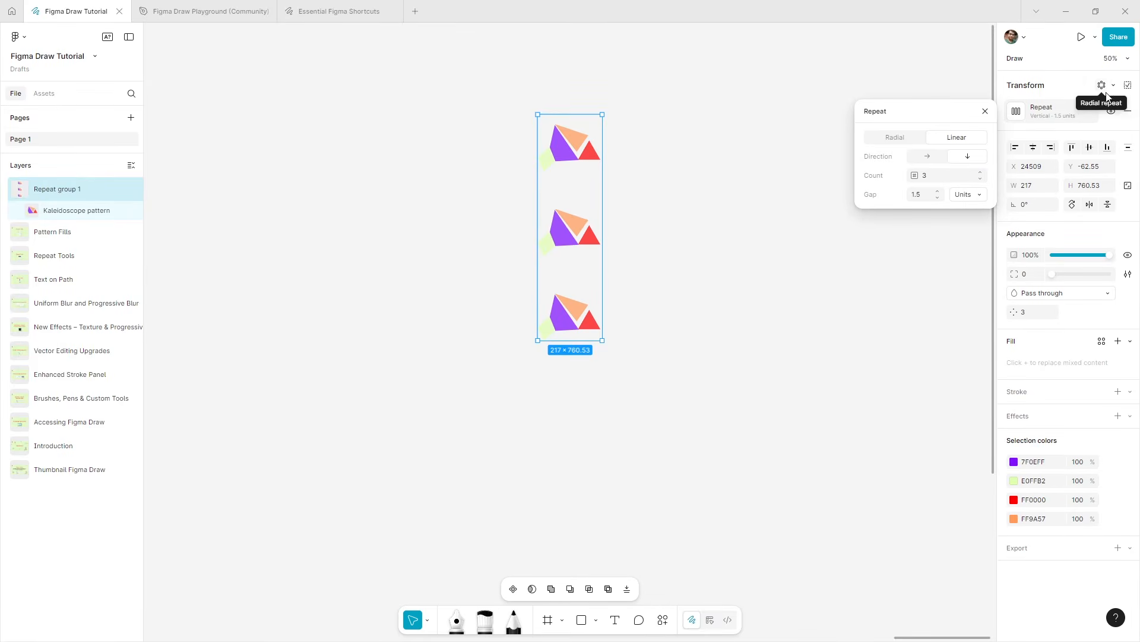
{"action": "left_click", "coordinate": [1067, 91]}
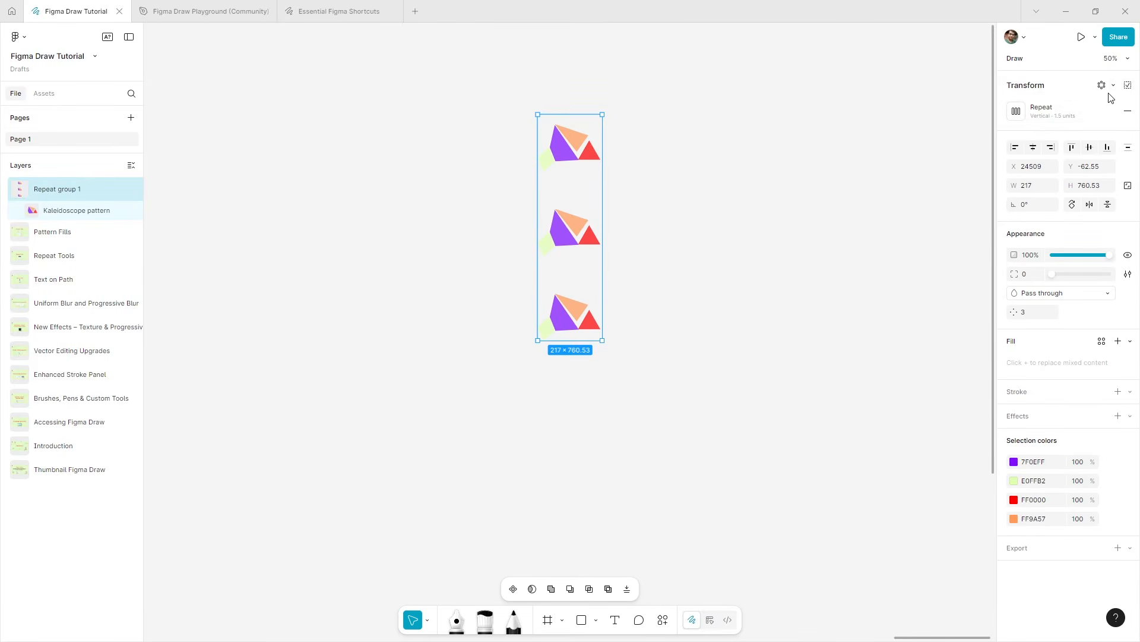
- Add a radial repeat on top of the kaleidoscope group's vertical repeat and bring the whole pattern into view
{"action": "left_click", "coordinate": [1115, 87]}
{"action": "left_click", "coordinate": [1089, 102]}
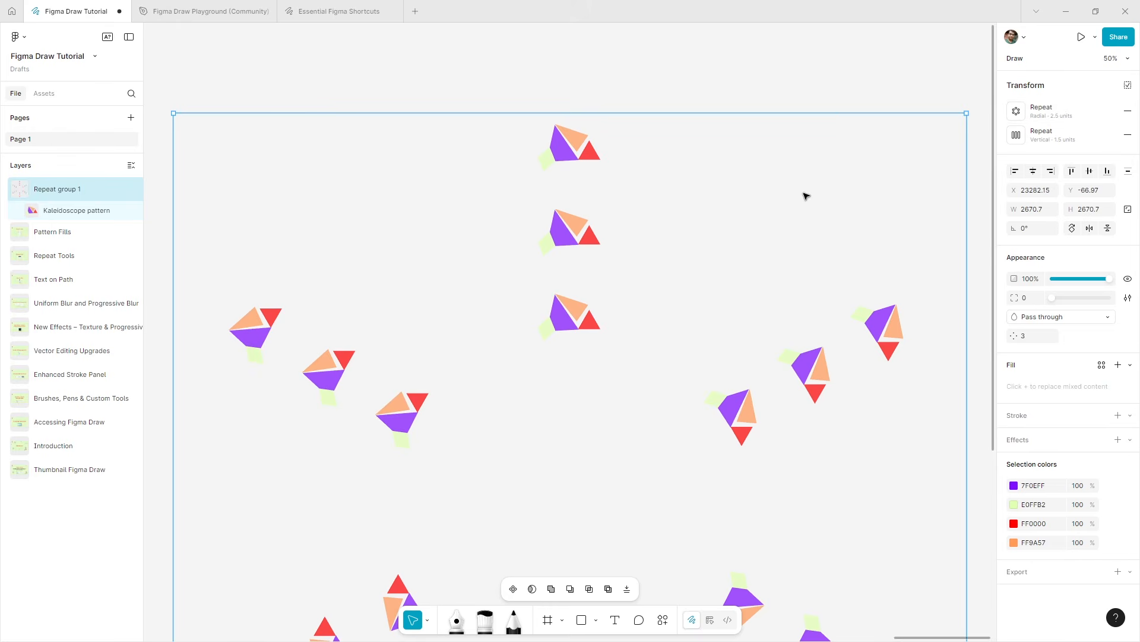
{"action": "left_click_drag", "start_coordinate": [702, 411], "coordinate": [713, 236]}
{"action": "key", "text": "ctrl+minus"}
{"action": "left_click", "coordinate": [815, 299]}
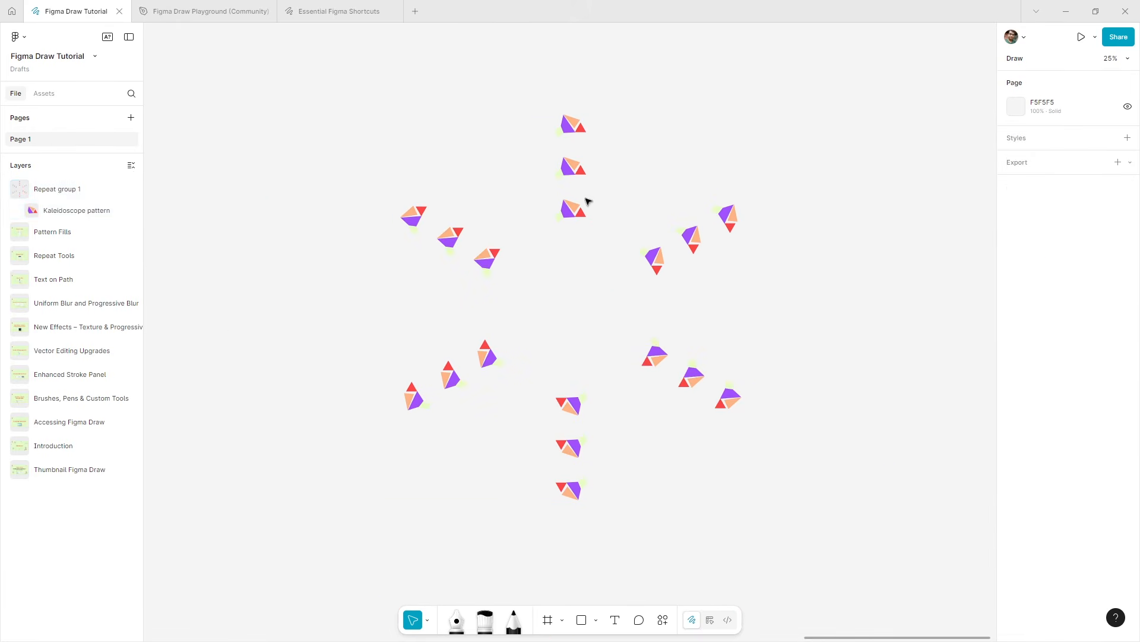
- Increase the kaleidoscope pattern's radial repeat count to 9
{"action": "left_click", "coordinate": [565, 156]}
{"action": "left_click", "coordinate": [1026, 116]}
{"action": "key", "text": "Up"}
{"action": "key", "text": "Up"}
{"action": "key", "text": "Up"}
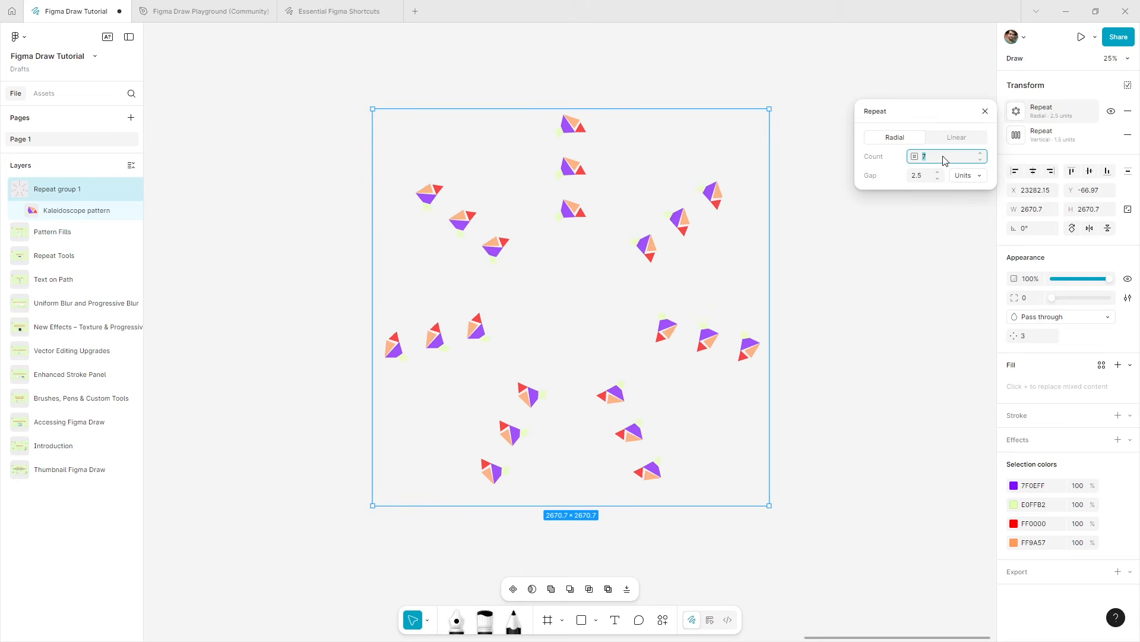
- Try a lower count for the kaleidoscope pattern's vertical linear repeat and bring it back to 3
{"action": "left_click", "coordinate": [1001, 139]}
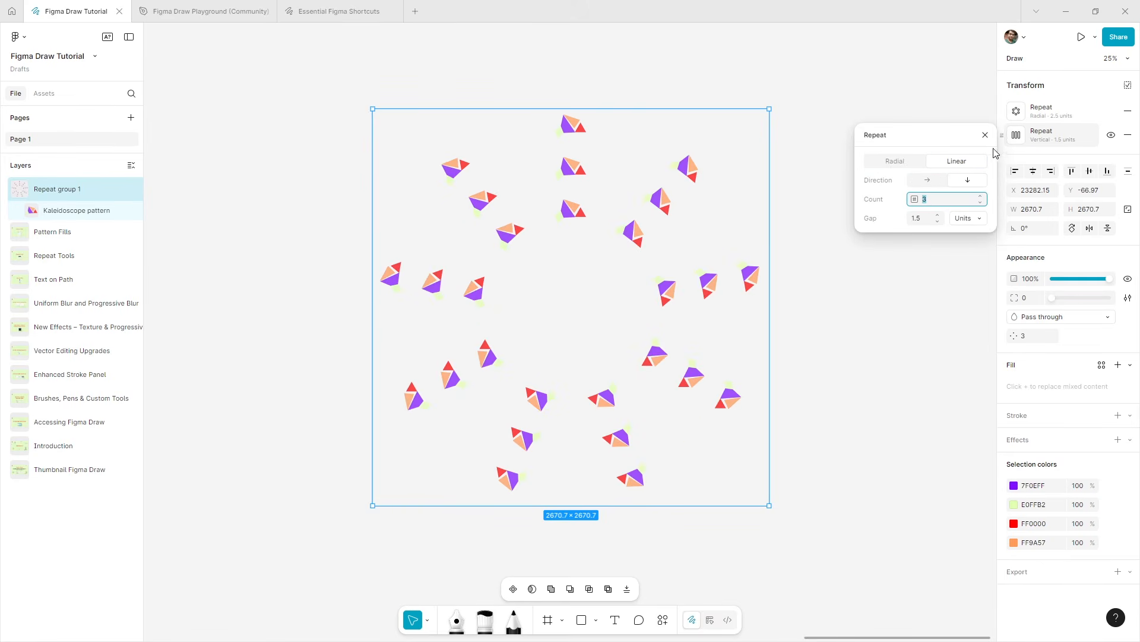
{"action": "key", "text": "Down"}
{"action": "key", "text": "Up"}
{"action": "left_click", "coordinate": [985, 136]}
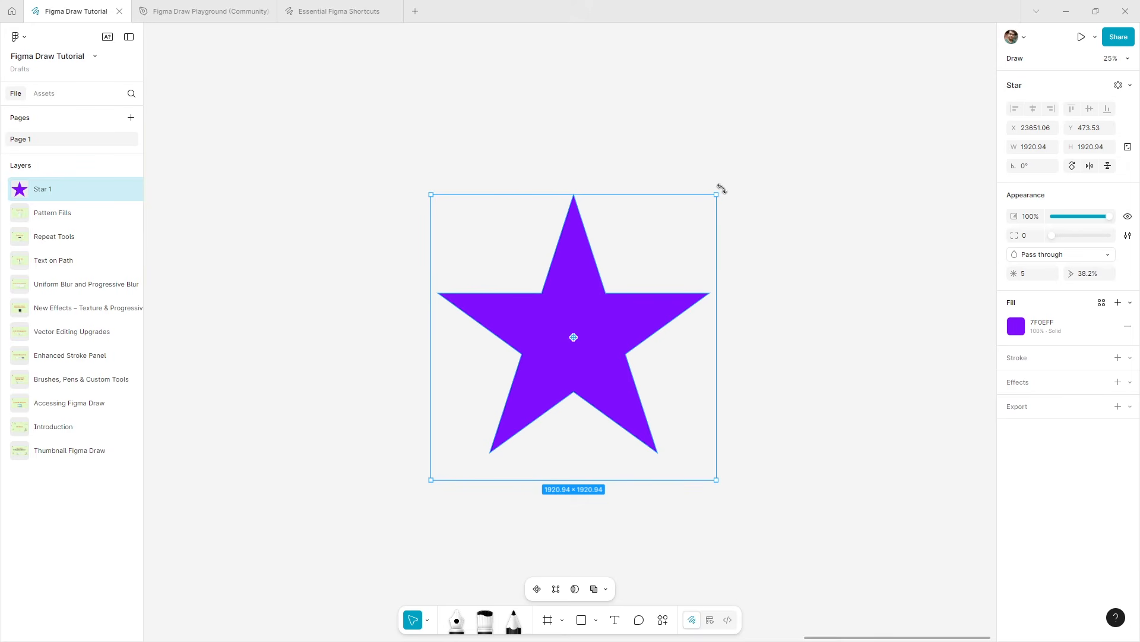
- Rotate the purple star to 33.44° about its upper-left inner corner, and rotate it again about its lower-right inner corner
{"action": "left_click_drag", "start_coordinate": [574, 337], "coordinate": [553, 309]}
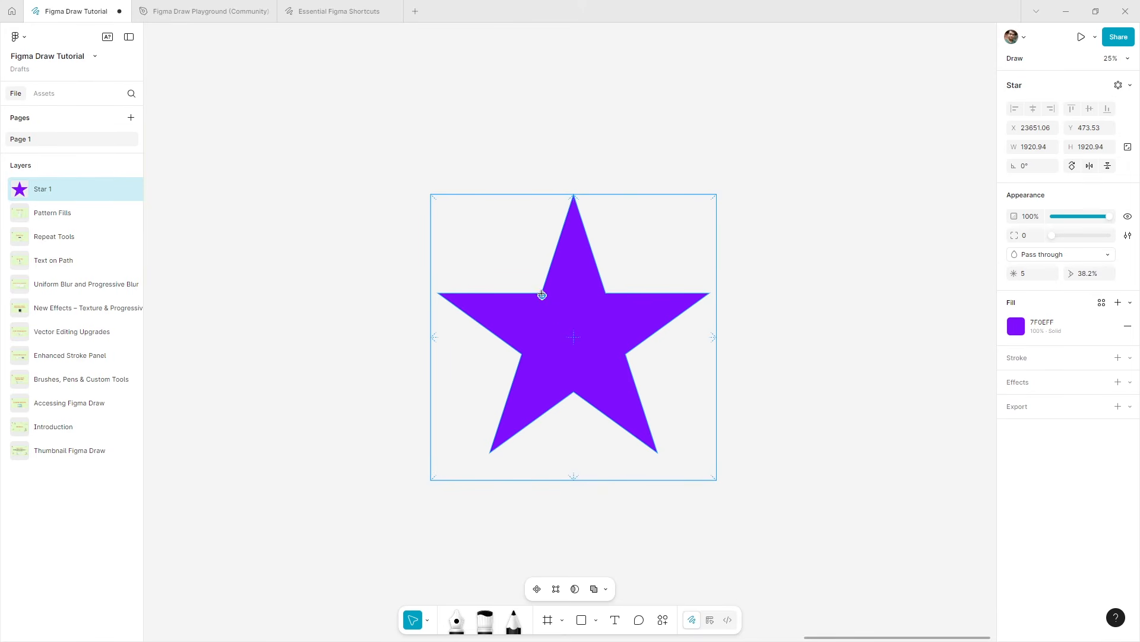
{"action": "left_click_drag", "start_coordinate": [718, 189], "coordinate": [606, 158]}
{"action": "left_click_drag", "start_coordinate": [541, 293], "coordinate": [623, 355]}
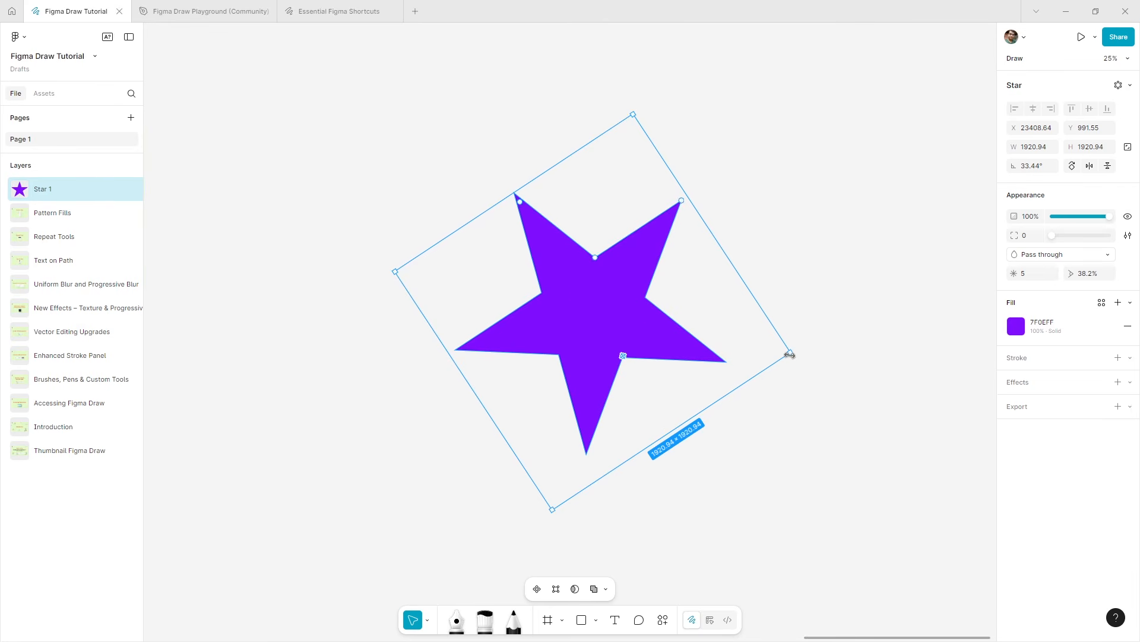
{"action": "left_click_drag", "start_coordinate": [795, 356], "coordinate": [786, 257]}
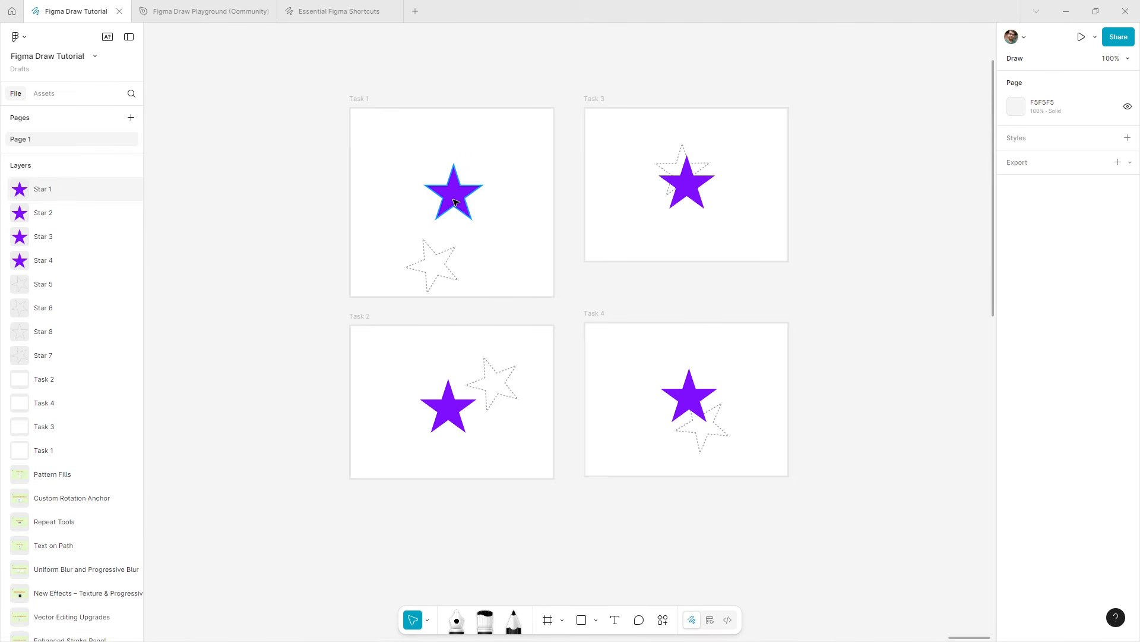
- Reposition the rotation anchor of the Task 1 star and rotate the star to 27.92° onto its dashed outline
{"action": "left_click", "coordinate": [455, 202]}
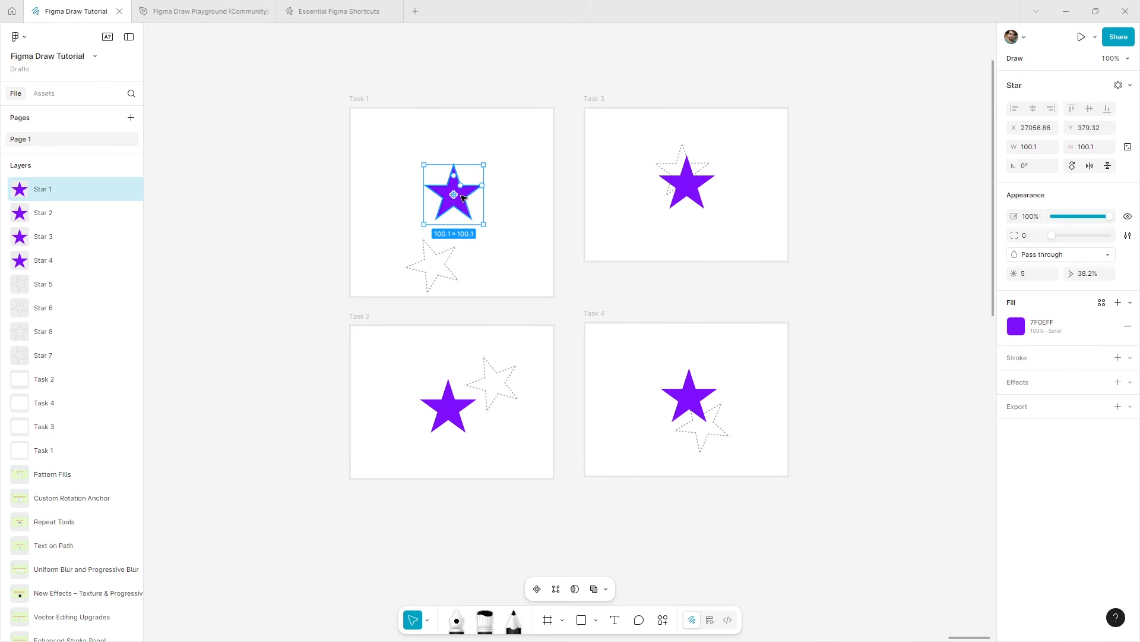
{"action": "left_click_drag", "start_coordinate": [454, 195], "coordinate": [461, 185]}
{"action": "left_click_drag", "start_coordinate": [486, 226], "coordinate": [471, 287]}
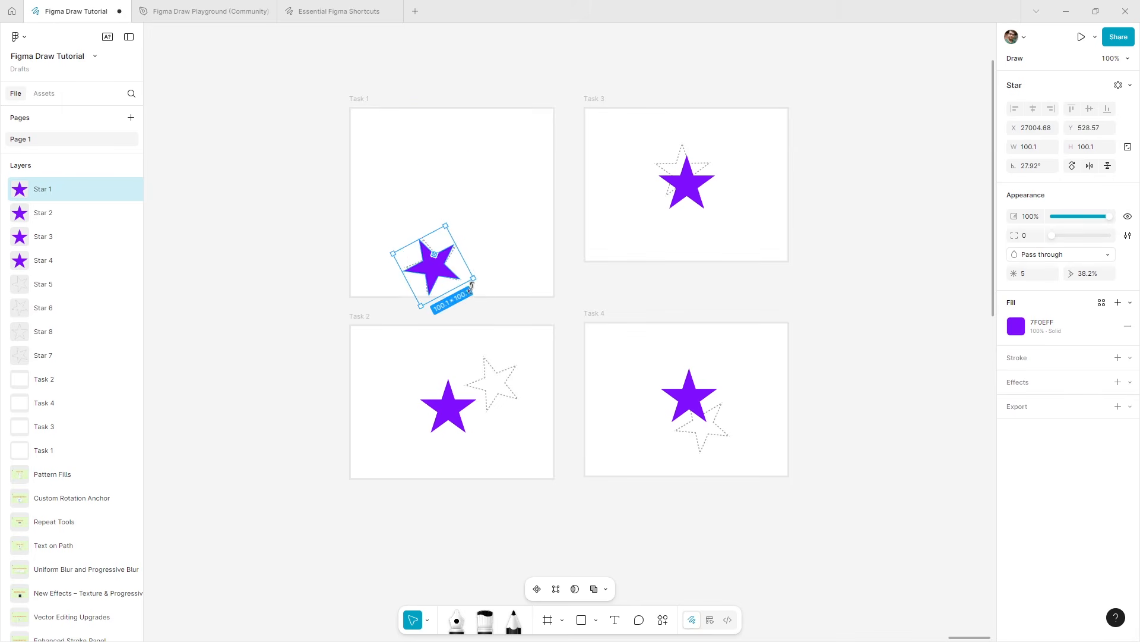
- Nudge the Task 3 star up and slightly left onto its dashed outline
{"action": "left_click", "coordinate": [689, 181]}
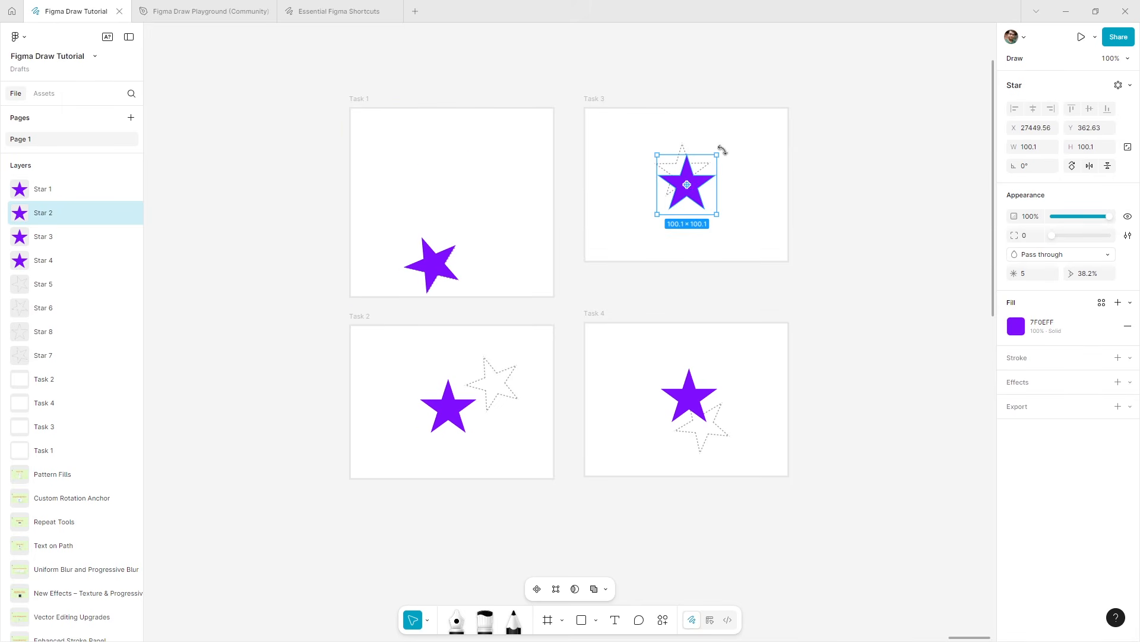
{"action": "key", "text": "Left"}
{"action": "key", "text": "Left"}
{"action": "key", "text": "Left"}
{"action": "key", "text": "Left"}
{"action": "key", "text": "Left"}
{"action": "key", "text": "Left"}
{"action": "key", "text": "Left"}
{"action": "key", "text": "shift+Up"}
{"action": "key", "text": "shift+Up"}
{"action": "key", "text": "Up"}
{"action": "key", "text": "Up"}
- Rotate the Task 4 star about a custom anchor so that it covers its dashed outline
{"action": "left_click", "coordinate": [682, 408]}
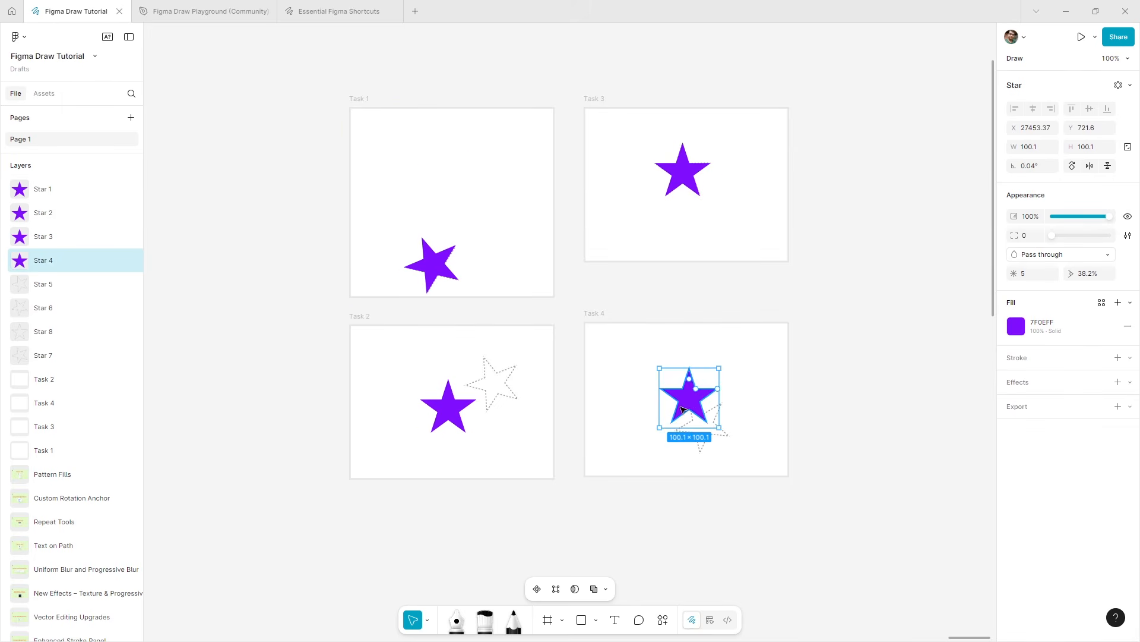
{"action": "mouse_move", "coordinate": [725, 432]}
{"action": "left_mouse_down"}
{"action": "mouse_move", "coordinate": [742, 412]}
{"action": "mouse_move", "coordinate": [718, 436]}
{"action": "left_mouse_up"}
{"action": "left_click", "coordinate": [573, 438]}
- Shift the Task 2 star's rotation anchor to its upper-left inner corner, rotate the star onto its dashed outline, and nudge it slightly left
{"action": "left_click_drag", "start_coordinate": [578, 438], "coordinate": [606, 438]}
{"action": "left_click", "coordinate": [484, 406]}
{"action": "mouse_move", "coordinate": [510, 374]}
{"action": "left_click_drag", "start_coordinate": [477, 408], "coordinate": [470, 400]}
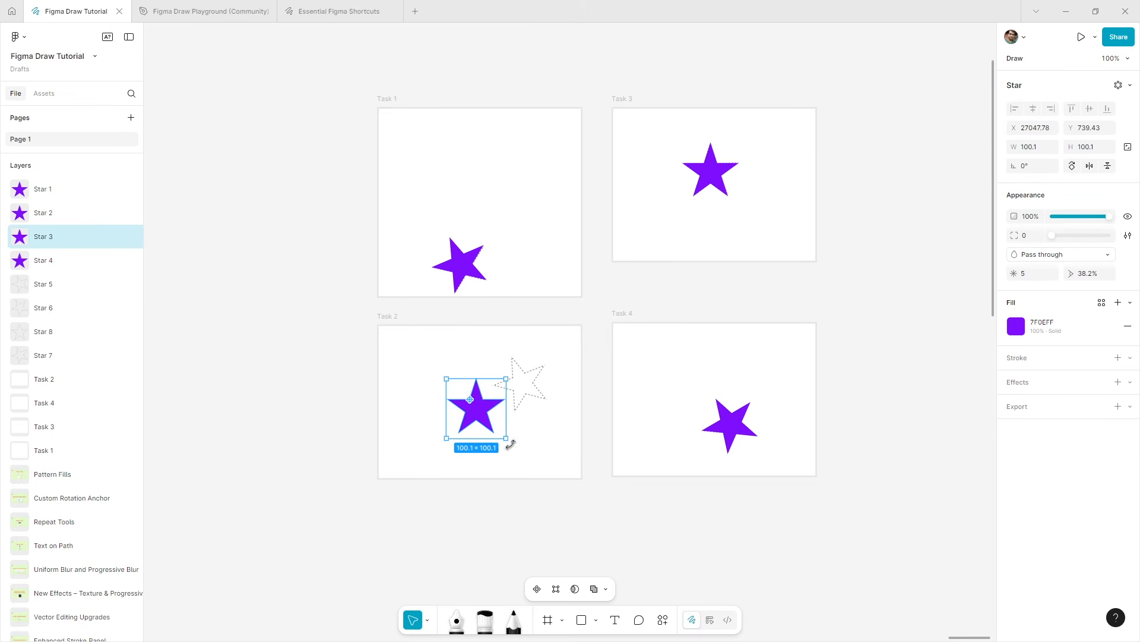
{"action": "mouse_move", "coordinate": [510, 445]}
{"action": "left_mouse_down"}
{"action": "mouse_move", "coordinate": [527, 390]}
{"action": "mouse_move", "coordinate": [570, 402]}
{"action": "left_mouse_up"}
{"action": "key", "text": "Left"}
{"action": "key", "text": "Left"}
{"action": "left_click", "coordinate": [486, 571]}
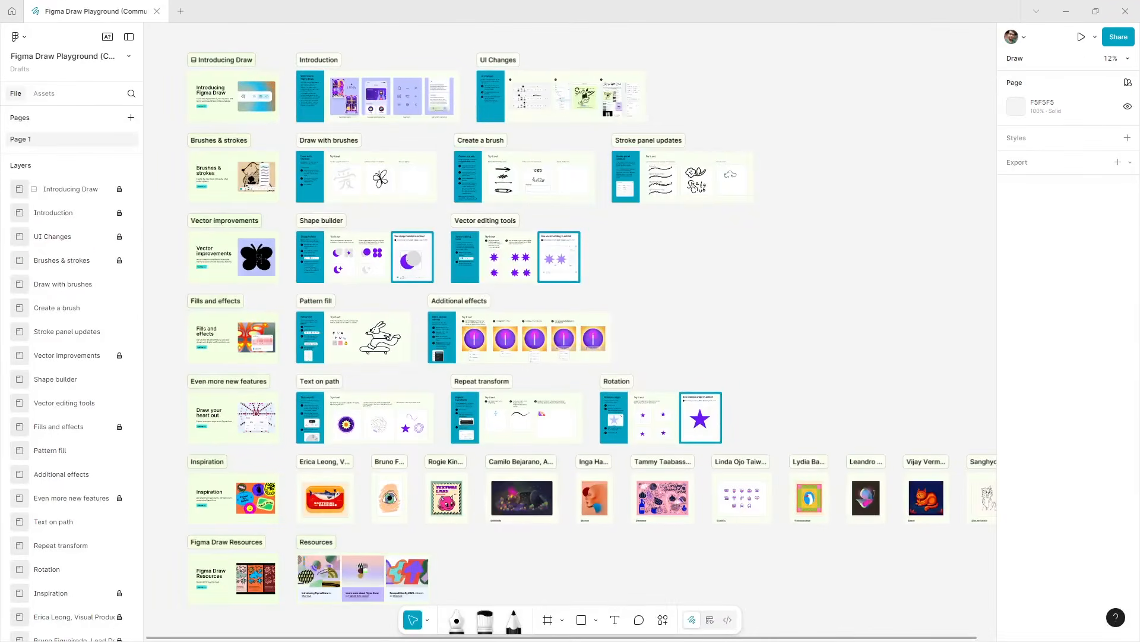
- Examine the Figma Draw Playground file's sections, including rotation, shape builder, brushes and pattern fill, and return to the full overview
{"action": "scroll", "coordinate": [633, 435], "scroll_direction": "up", "scroll_amount": 3}
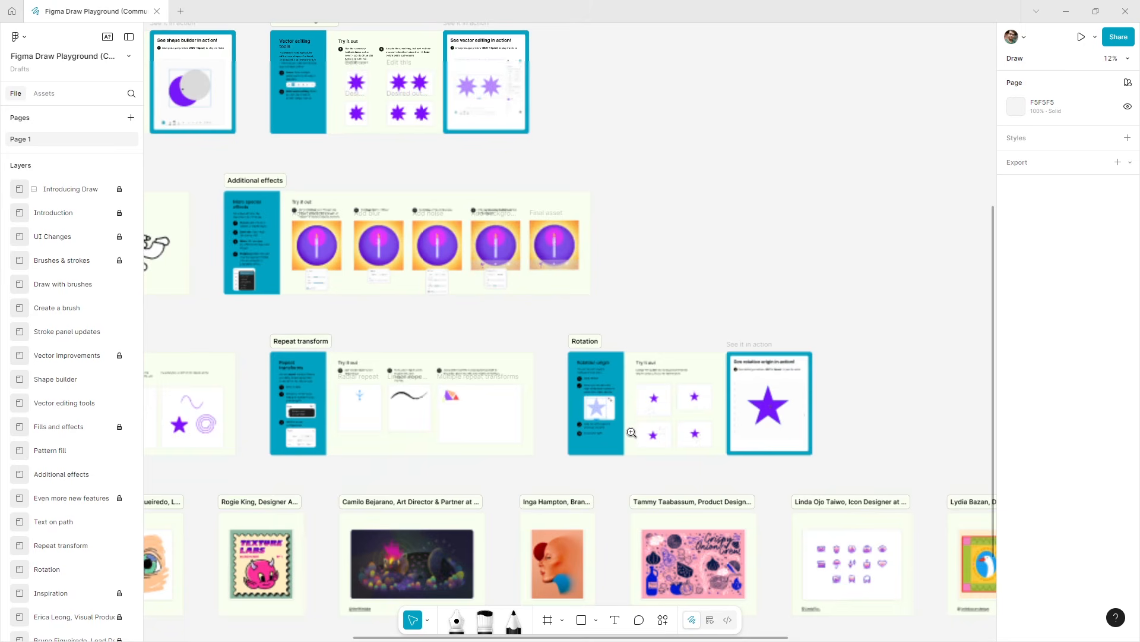
{"action": "scroll", "coordinate": [565, 426], "scroll_direction": "up", "scroll_amount": 3}
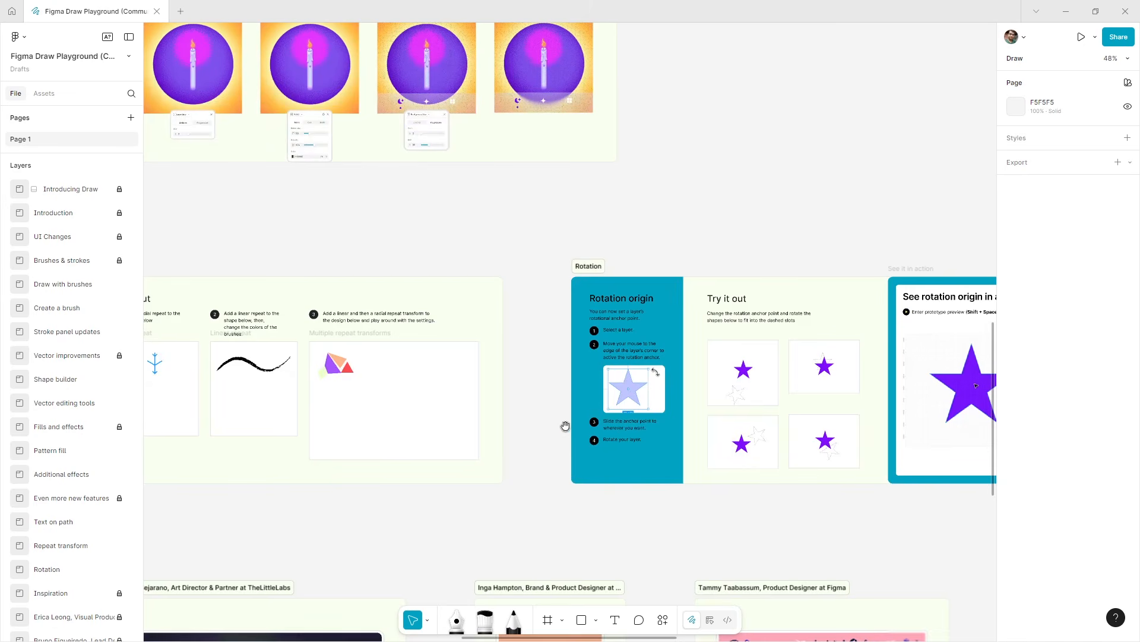
{"action": "scroll", "coordinate": [416, 433], "scroll_direction": "left", "scroll_amount": 1}
{"action": "scroll", "coordinate": [379, 433], "scroll_direction": "up", "scroll_amount": 10}
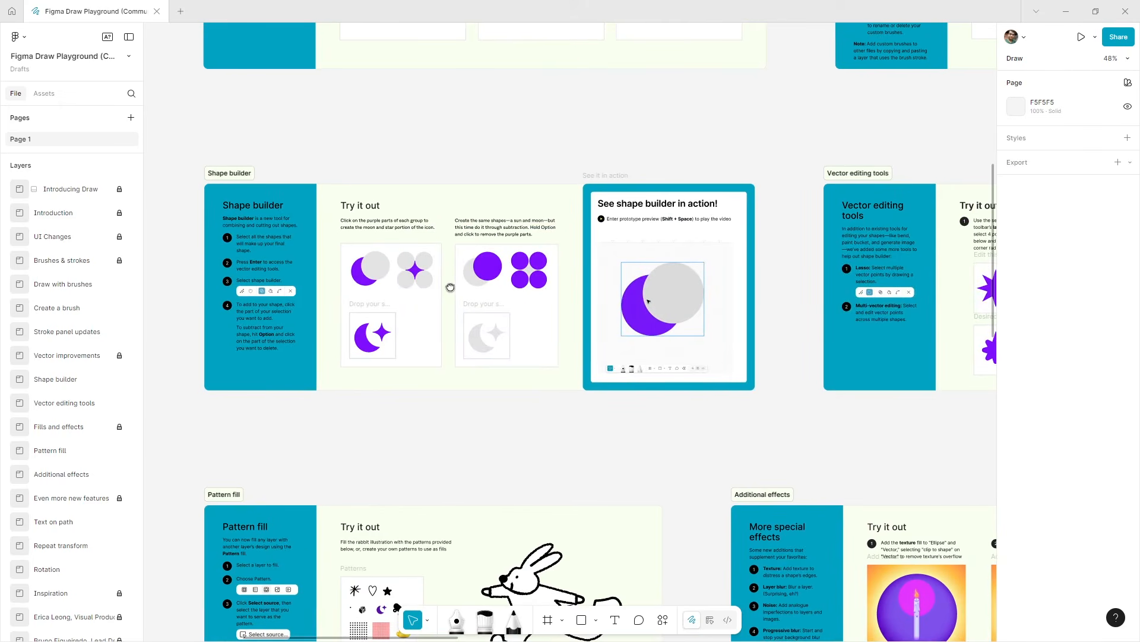
{"action": "scroll", "coordinate": [451, 287], "scroll_direction": "up", "scroll_amount": 10}
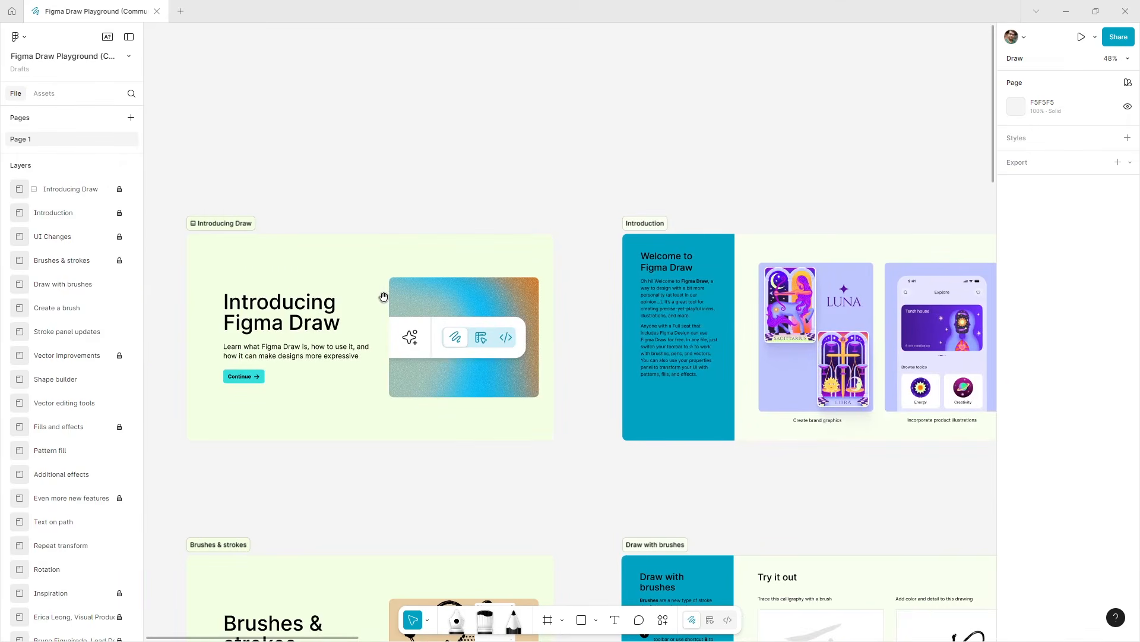
{"action": "scroll", "coordinate": [386, 273], "scroll_direction": "down", "scroll_amount": 10}
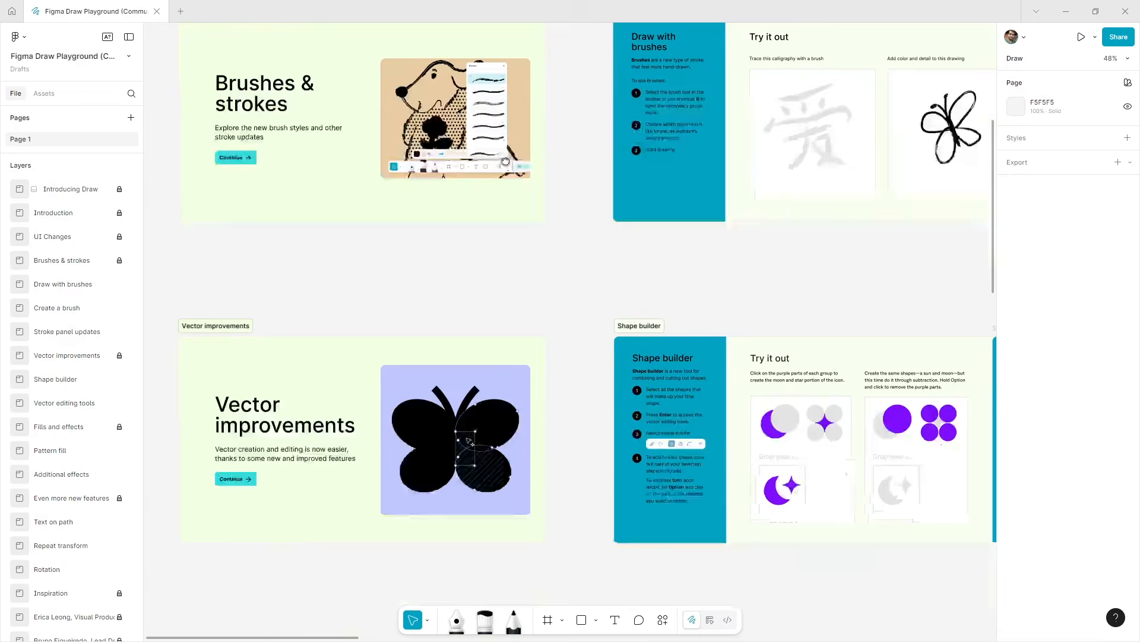
{"action": "scroll", "coordinate": [523, 309], "scroll_direction": "down", "scroll_amount": 3}
{"action": "scroll", "coordinate": [776, 364], "scroll_direction": "right", "scroll_amount": 8}
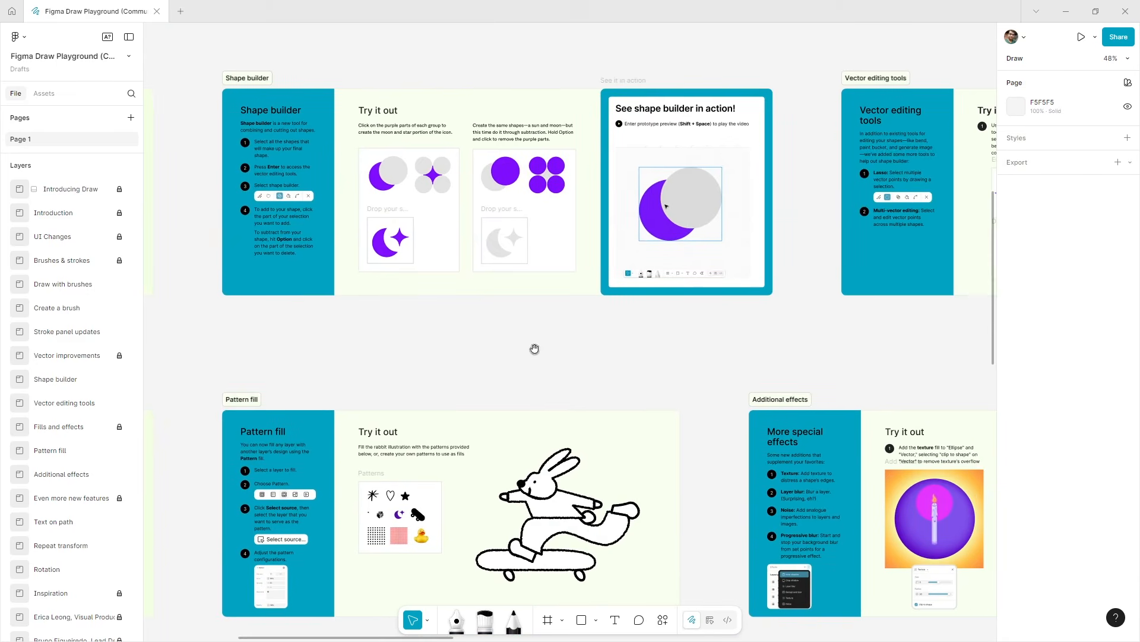
{"action": "scroll", "coordinate": [535, 349], "scroll_direction": "down", "scroll_amount": 5}
{"action": "scroll", "coordinate": [643, 194], "scroll_direction": "down", "scroll_amount": 1}
{"action": "key", "text": "shift+1"}
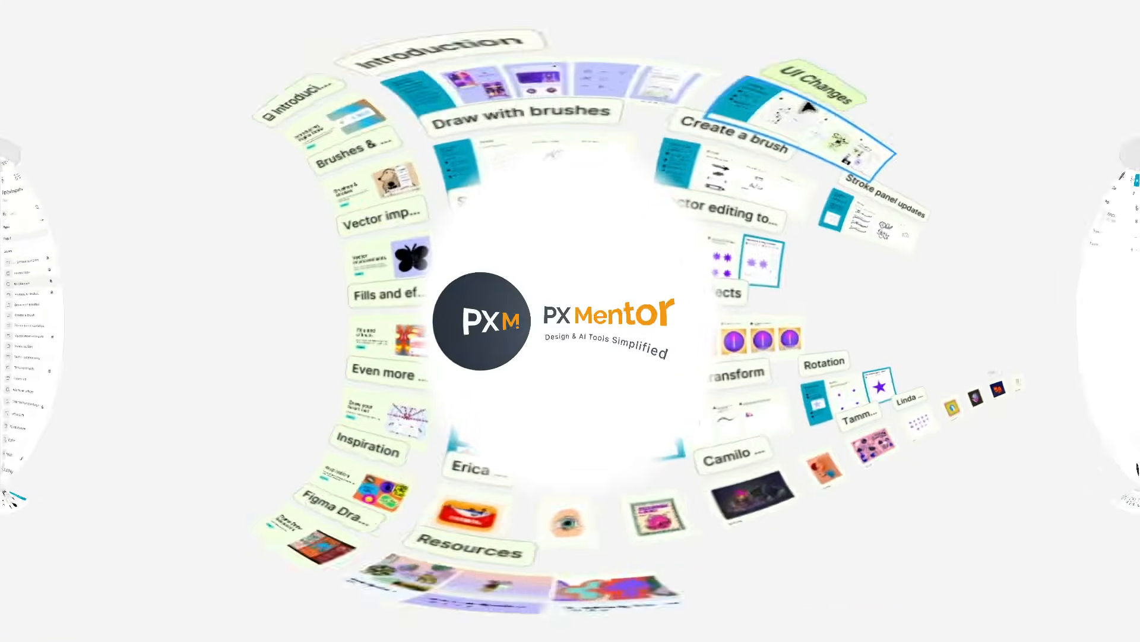